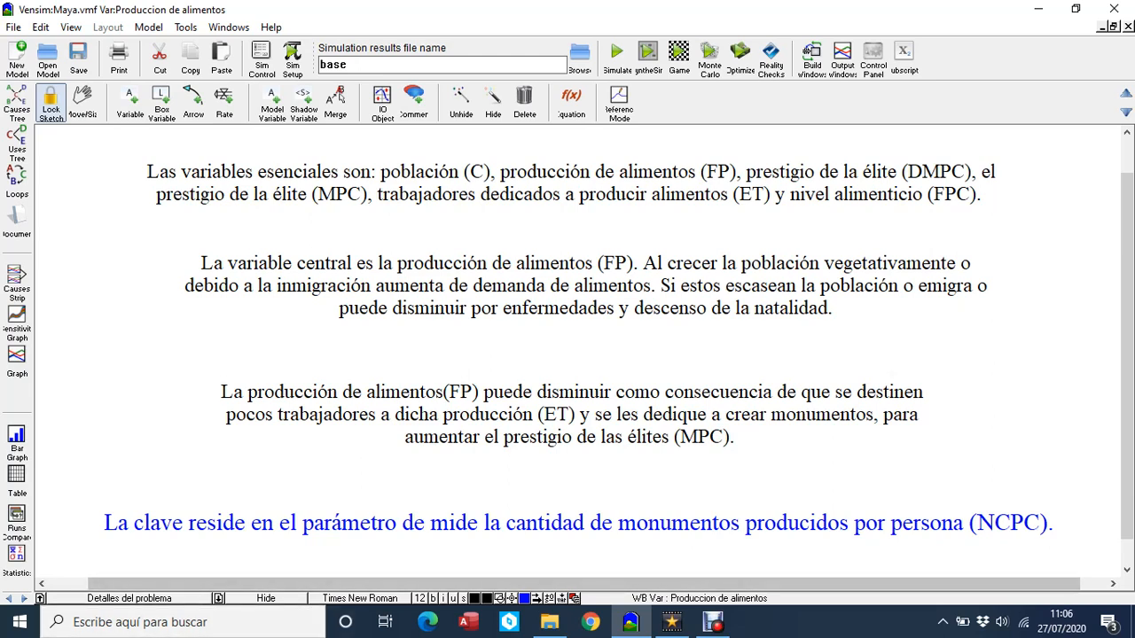
Step: In the Poblacion y Monumentos view, display the equations of Monumentos M, Construccion de monumentos MCR and Deterioro de monumentos MDR, and close the listing
mouse_move(713, 622)
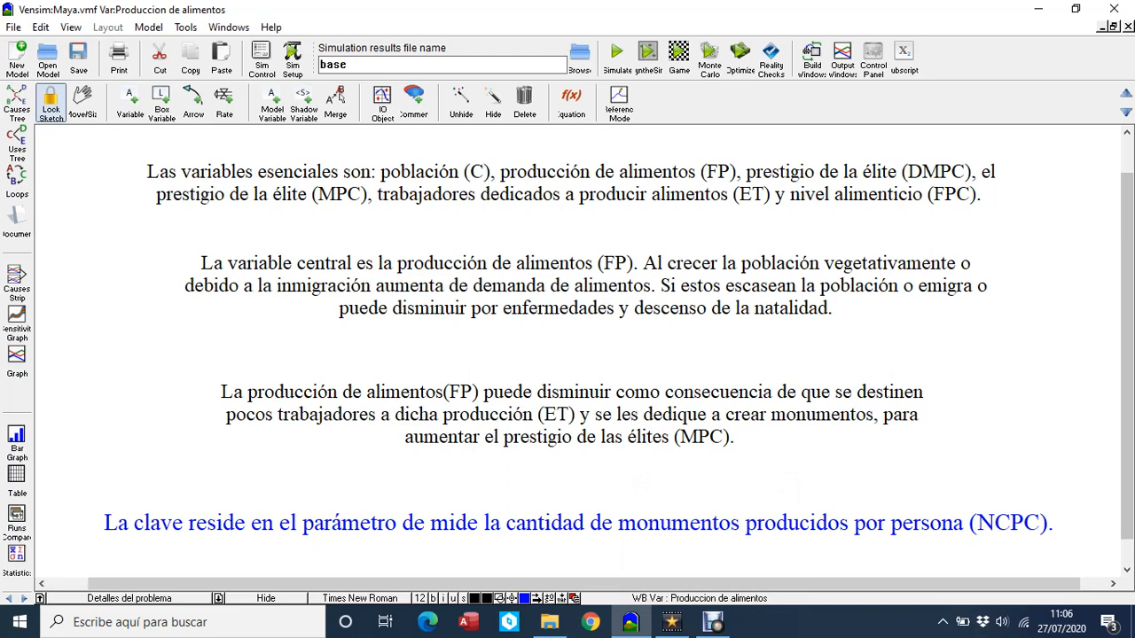
key(Page_Down)
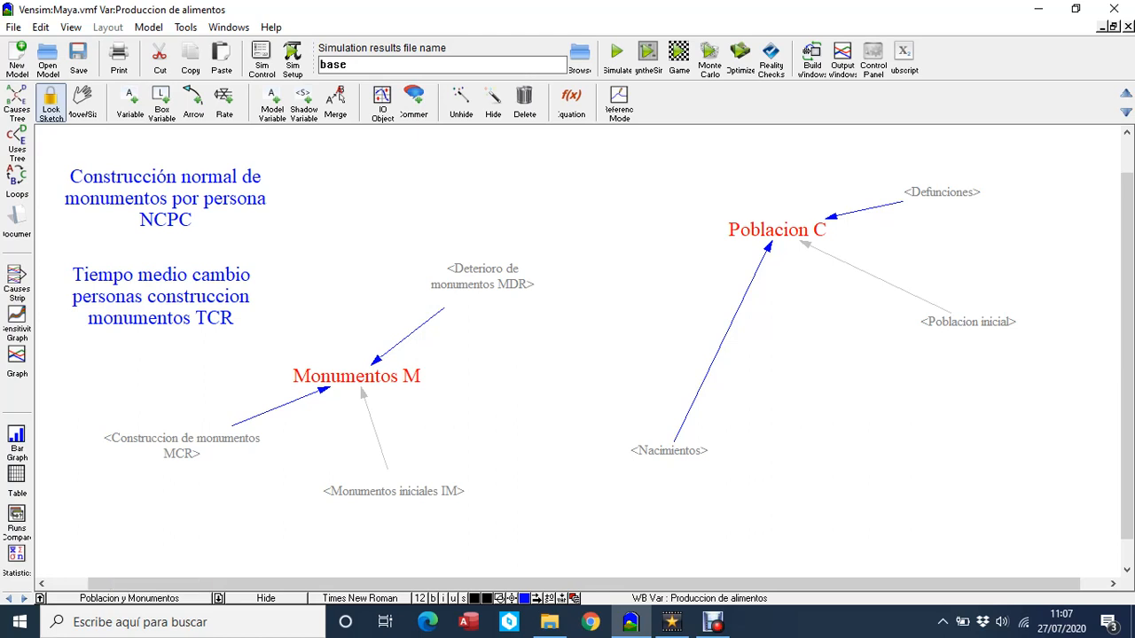
click(356, 376)
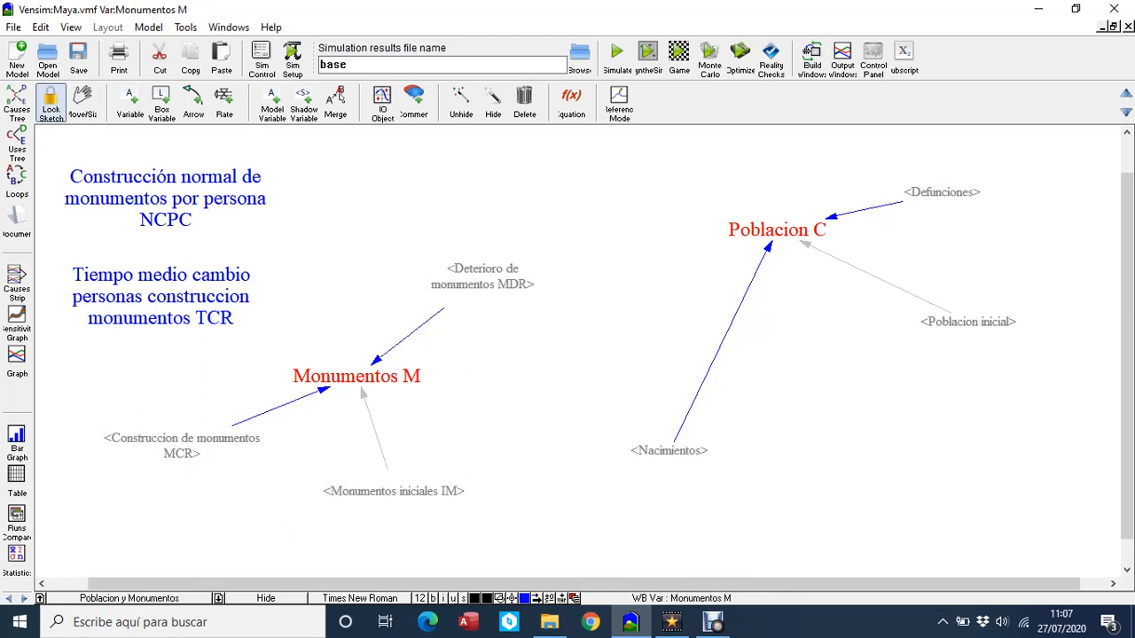
click(16, 222)
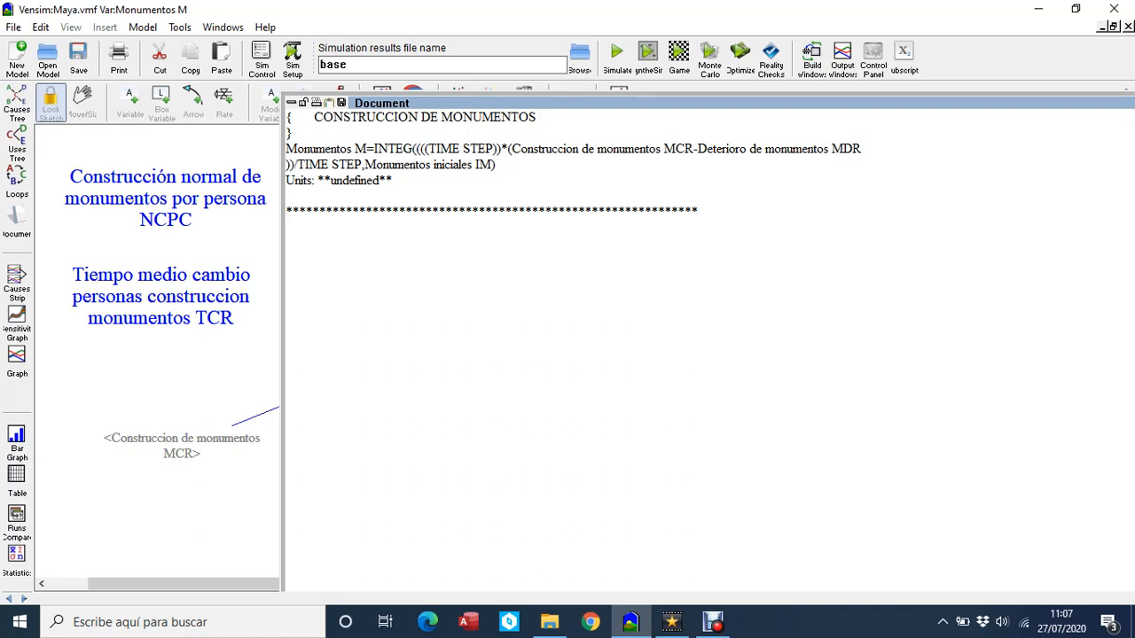
double_click(602, 149)
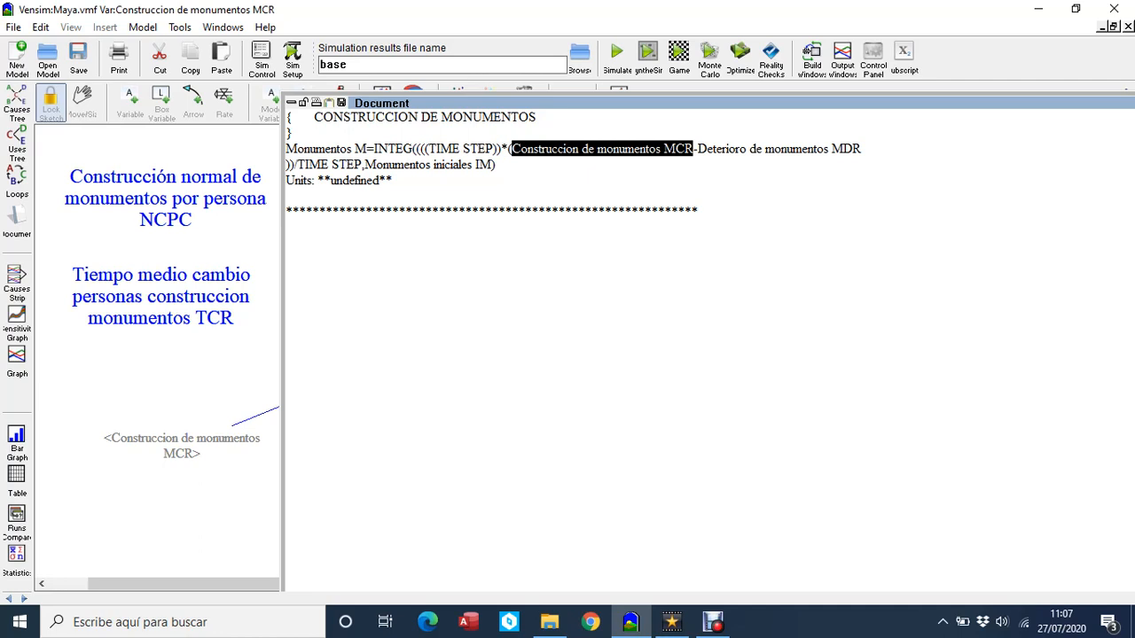
click(16, 222)
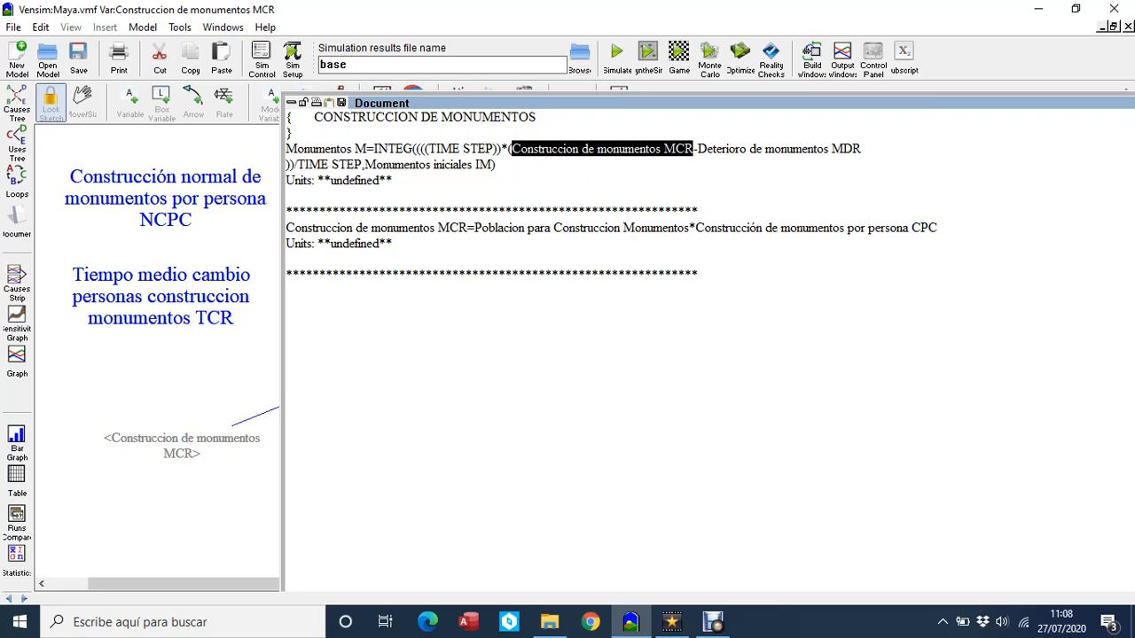
click(778, 148)
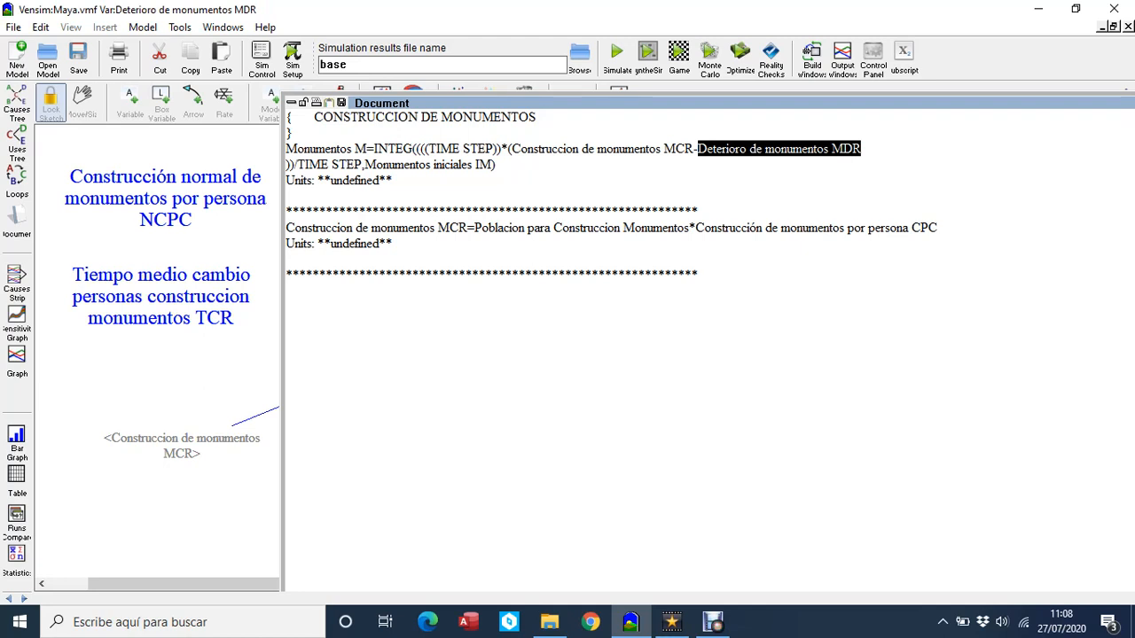
click(17, 222)
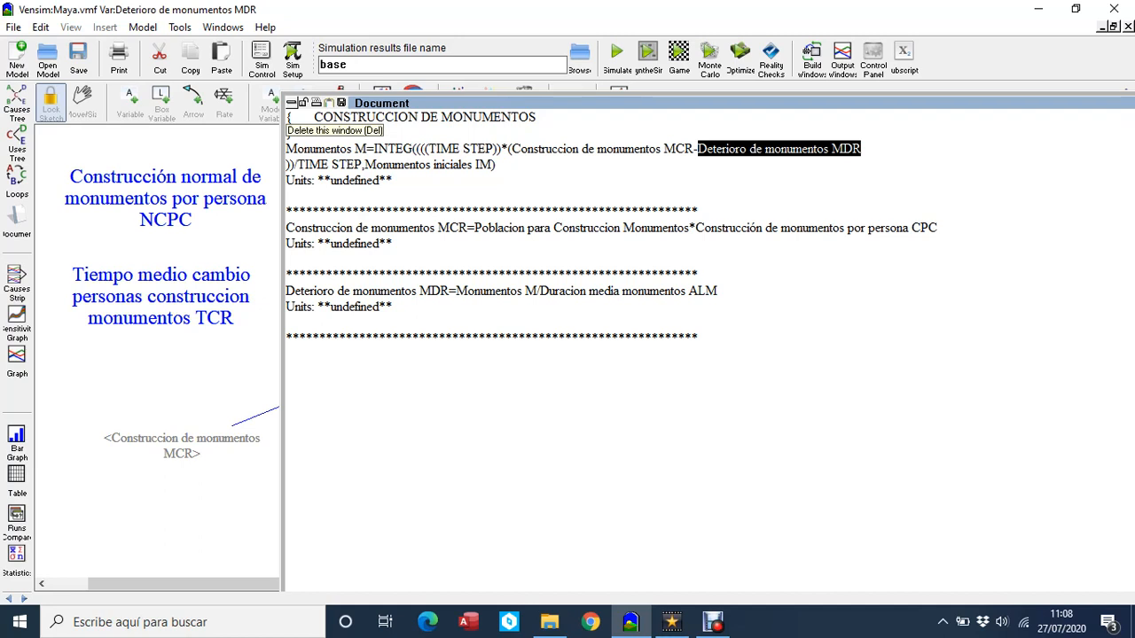
click(291, 103)
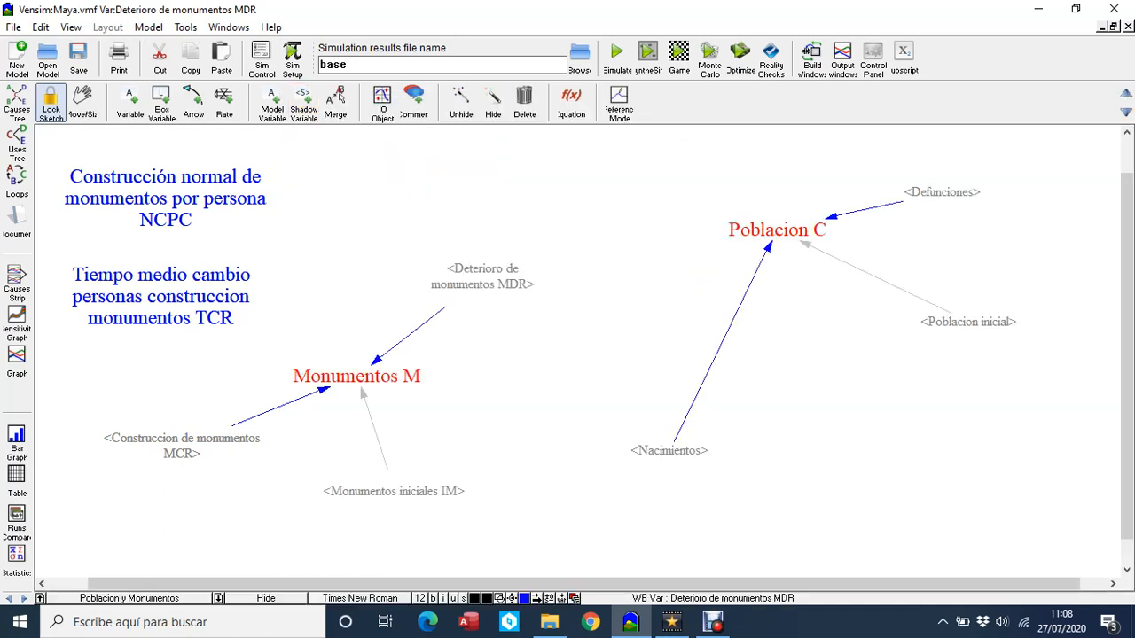
Step: Display the equations of Poblacion C, Nacimientos and Defunciones, and close the listing
click(16, 222)
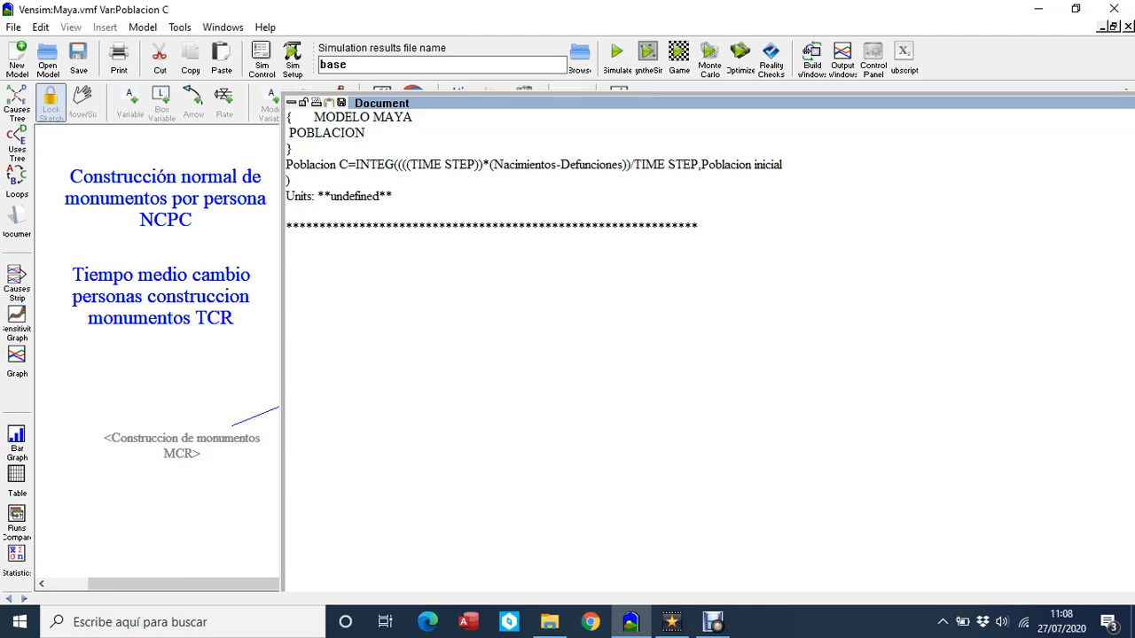
double_click(524, 165)
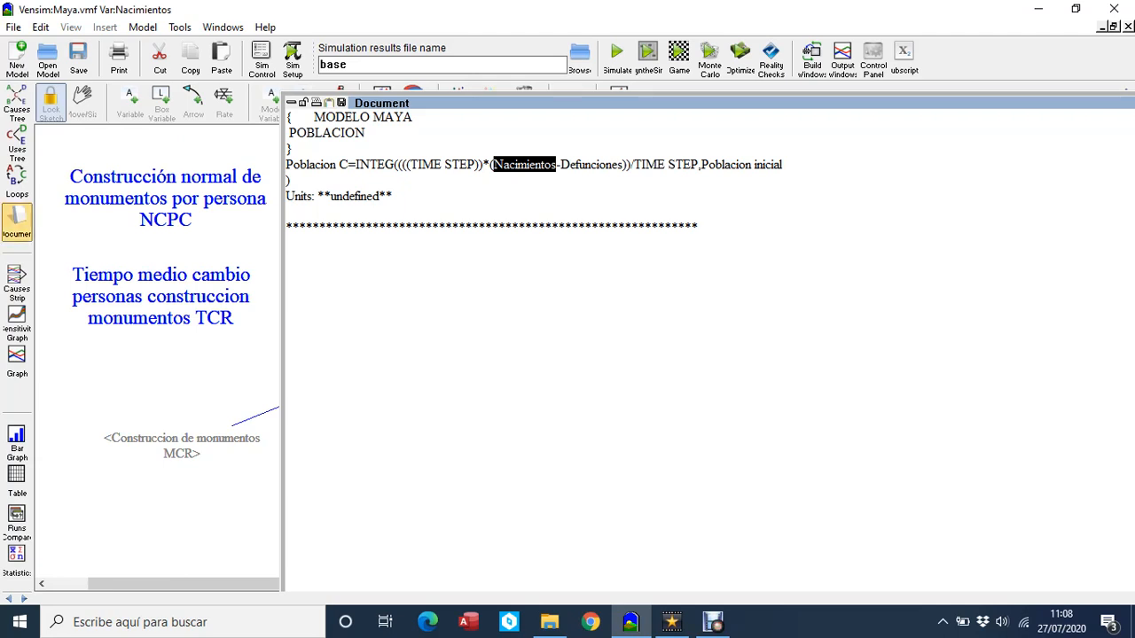
click(16, 217)
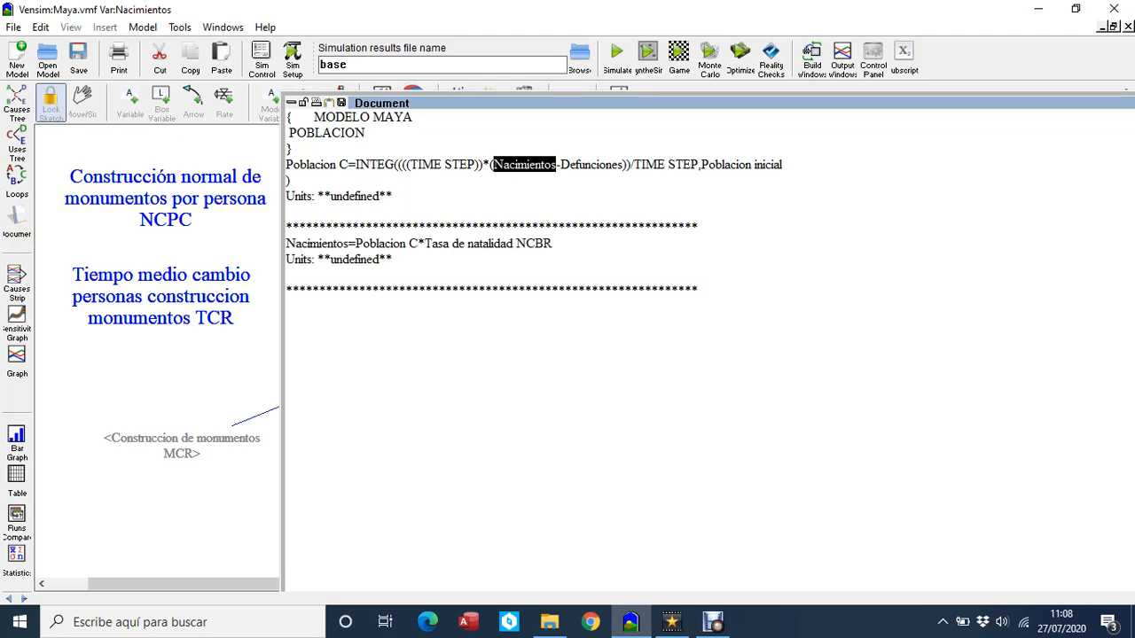
double_click(592, 165)
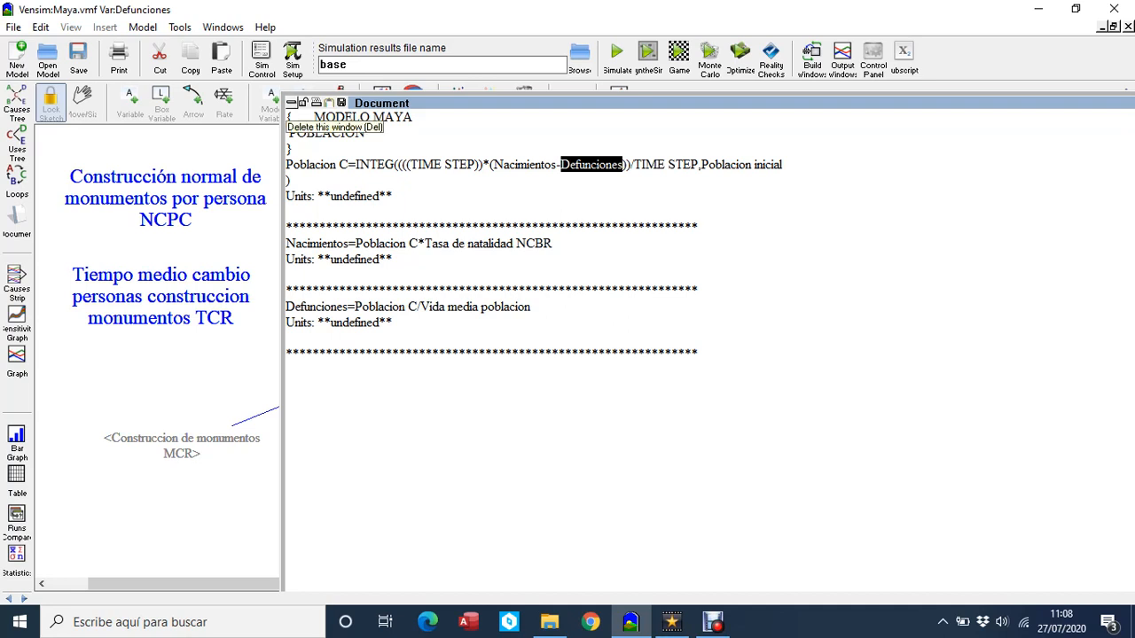
click(291, 103)
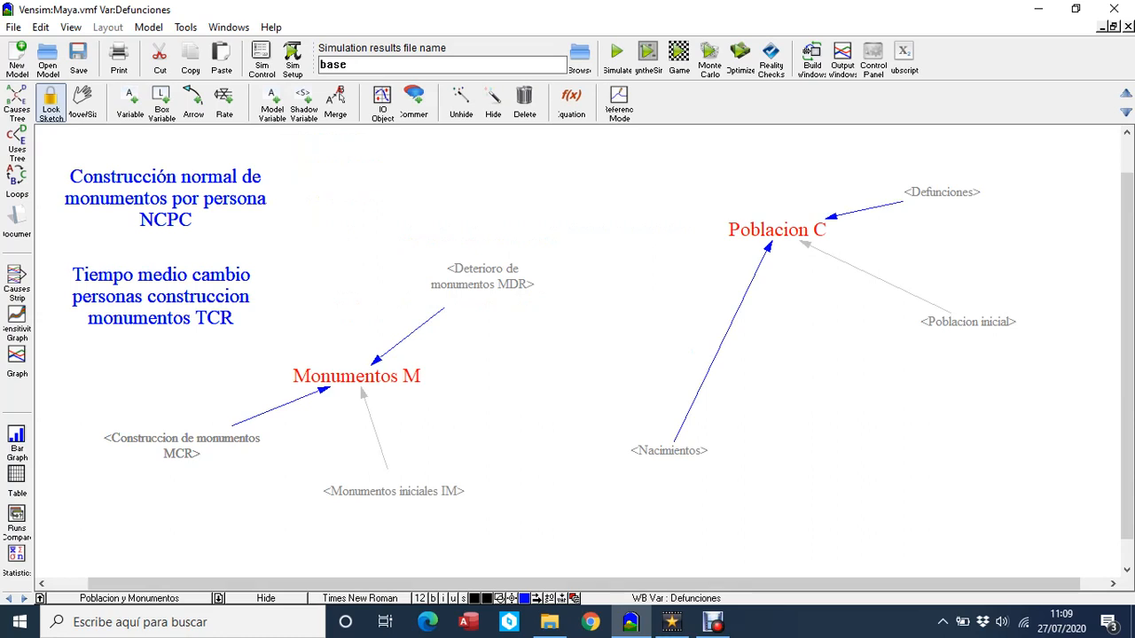
Step: In the Produccion de alimentos view, display the equations of Produccion de alimentos and its lookup Tabla TFP, and close the listing
key(Page_Down)
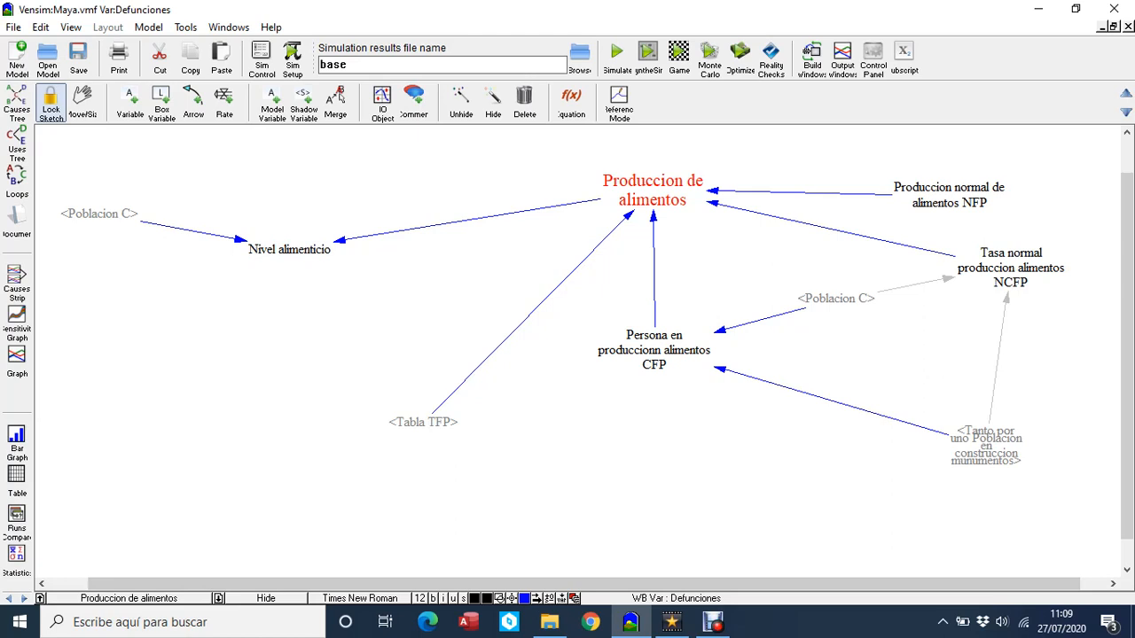
click(653, 190)
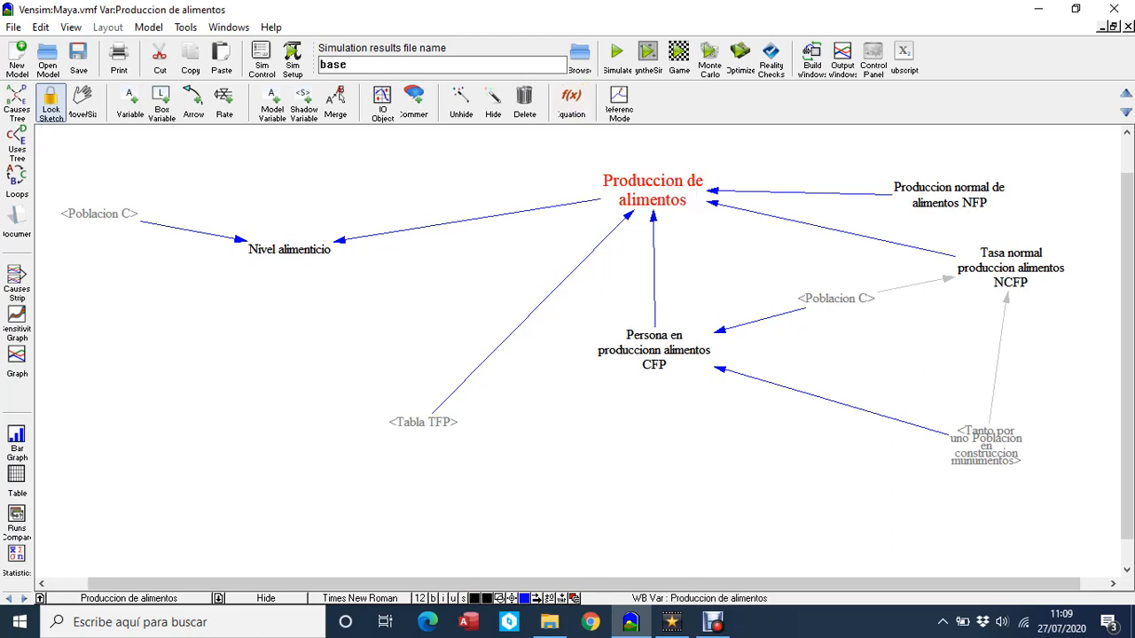
click(16, 222)
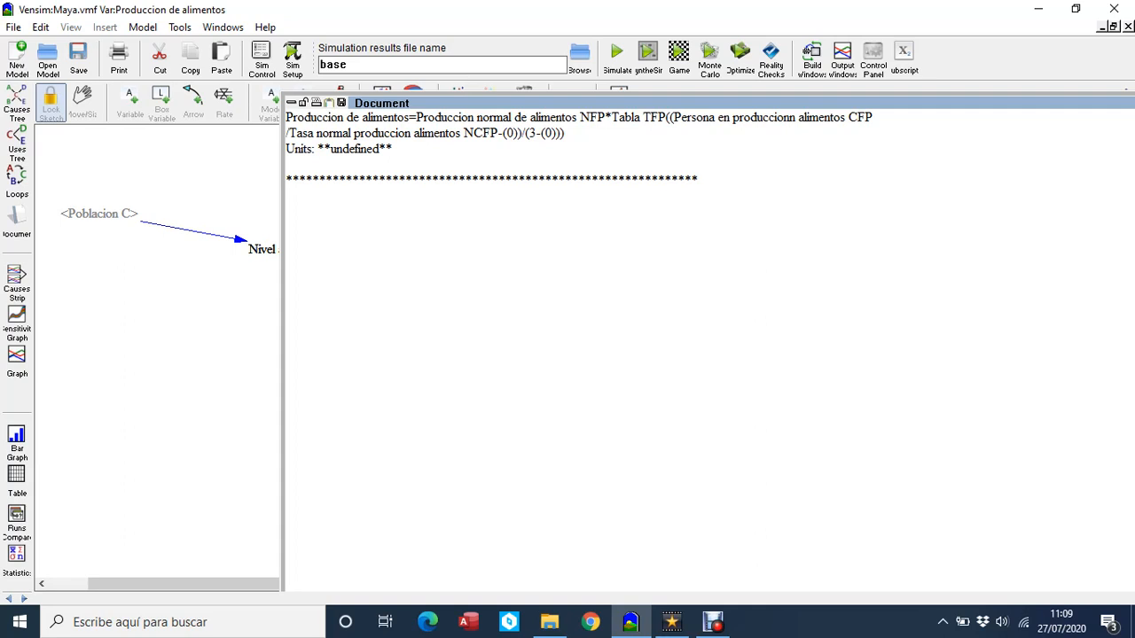
double_click(638, 117)
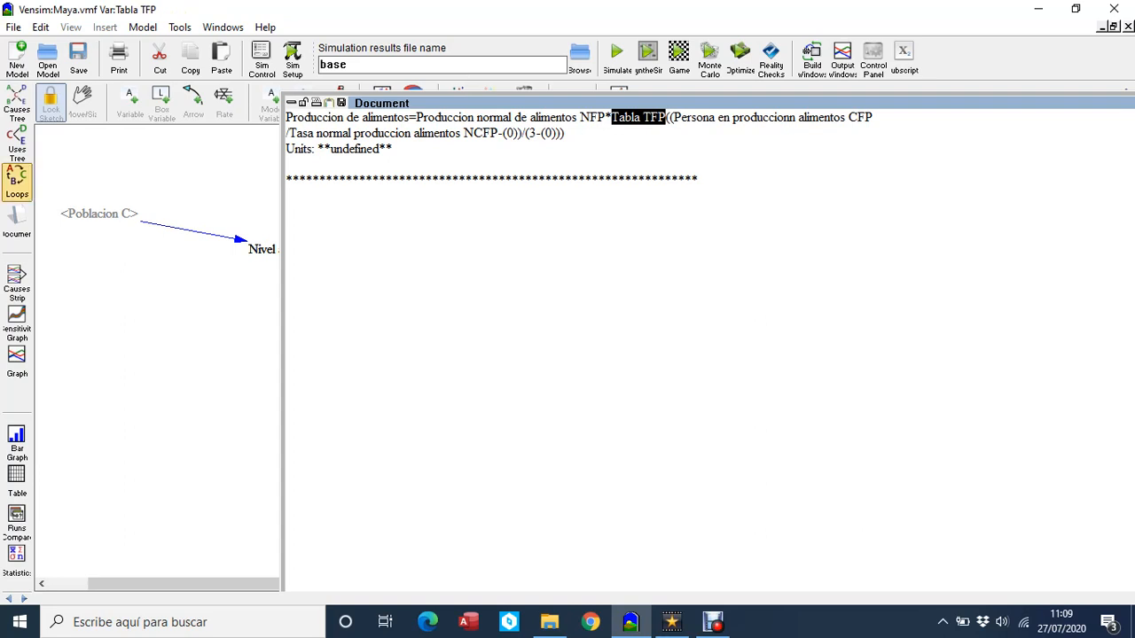
click(17, 222)
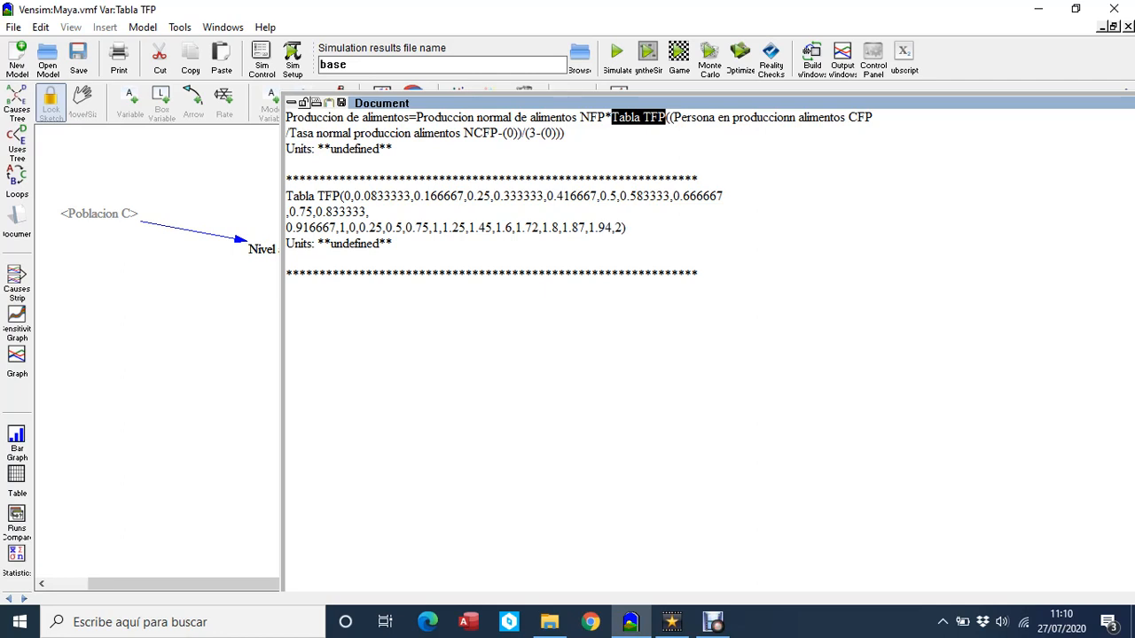
click(291, 103)
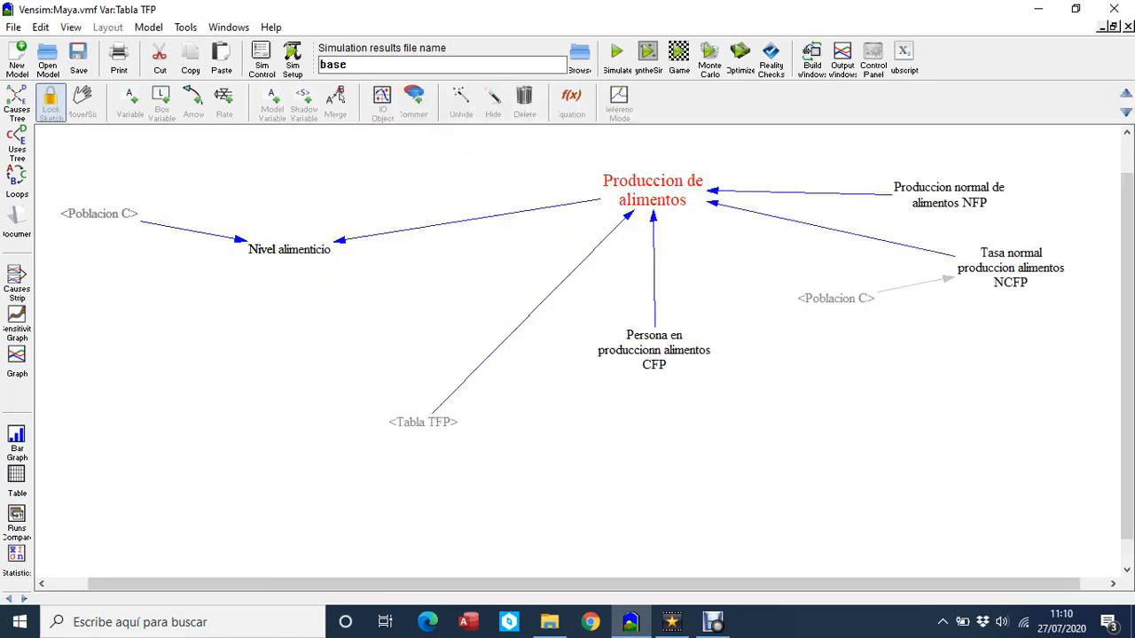
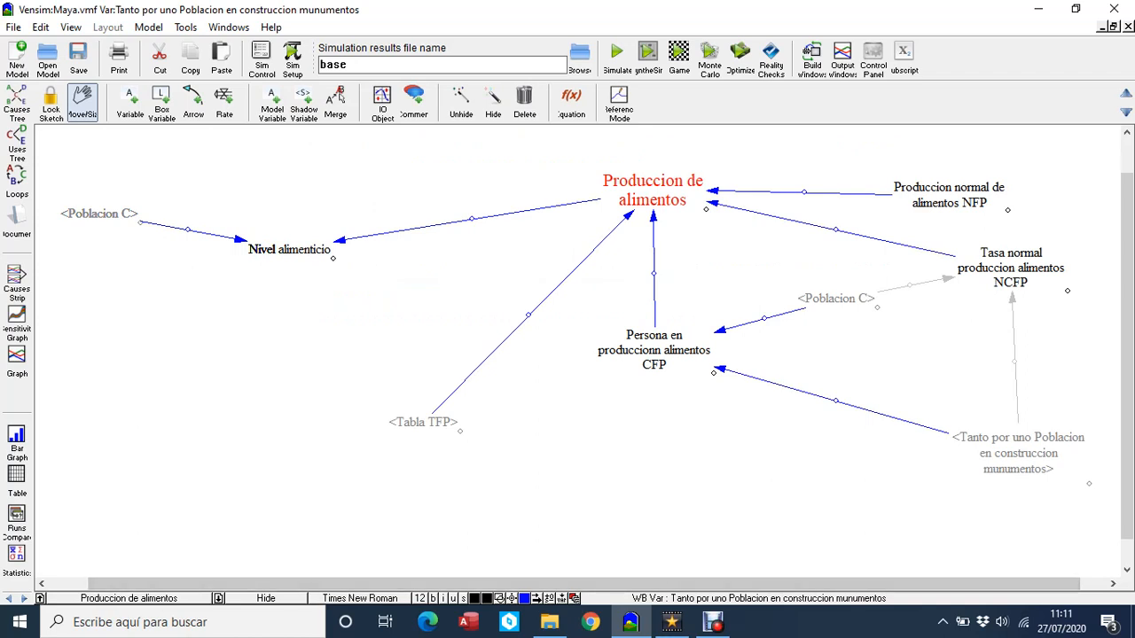
Step: In the Prestigio de la elite view, display the equations of Nivel de Prestigio de la Elite and its food multiplier MPM, and close the listing
click(129, 598)
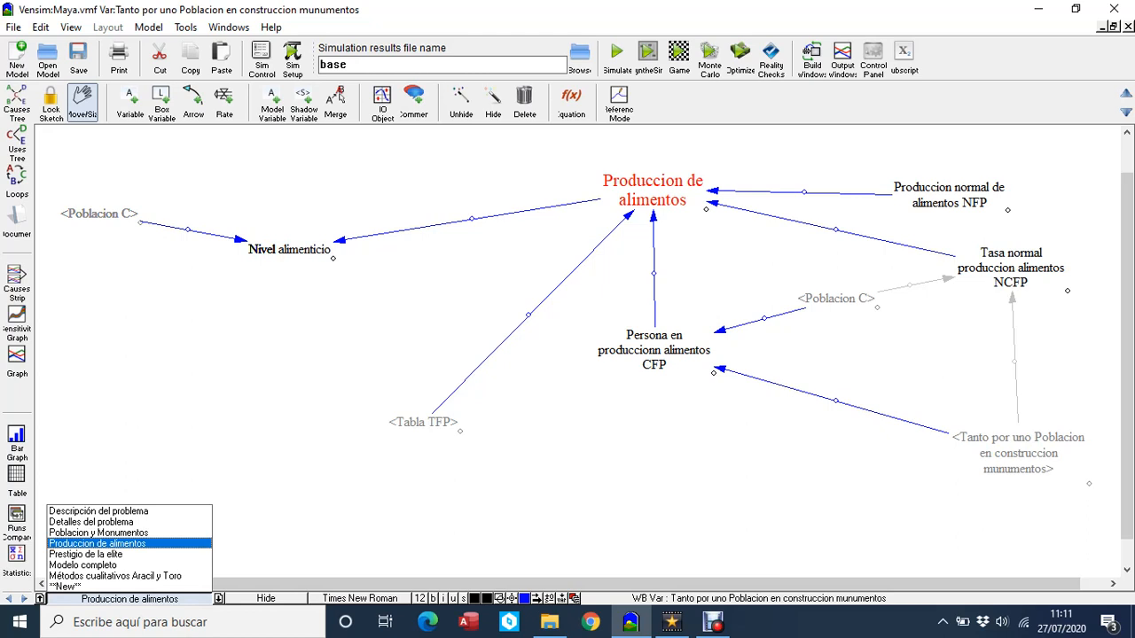
key(Down)
key(Return)
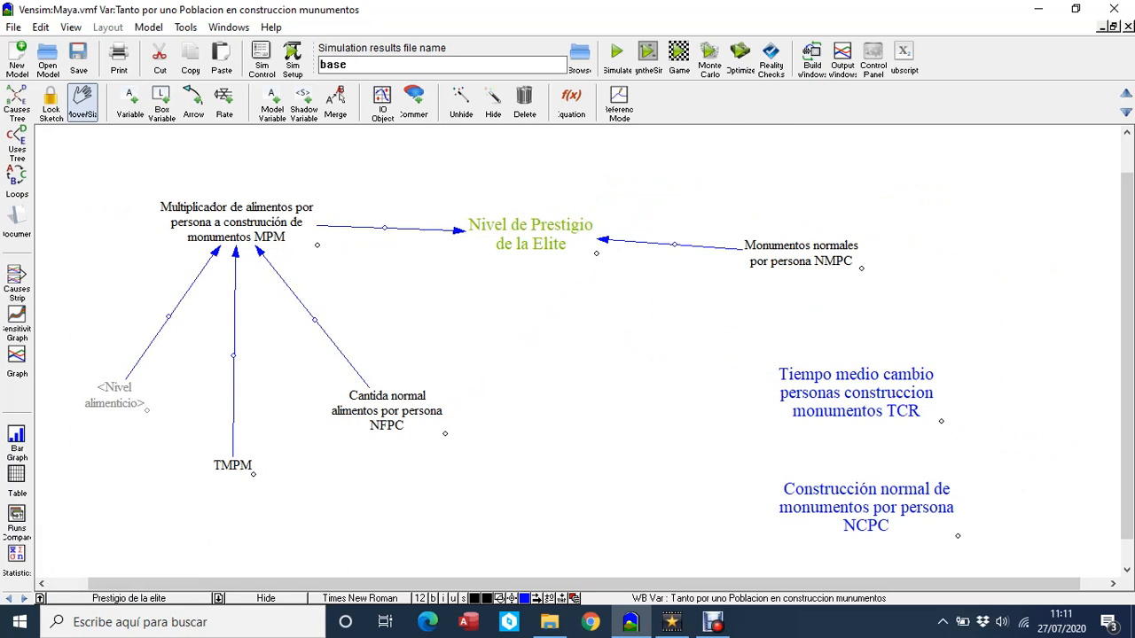
click(530, 234)
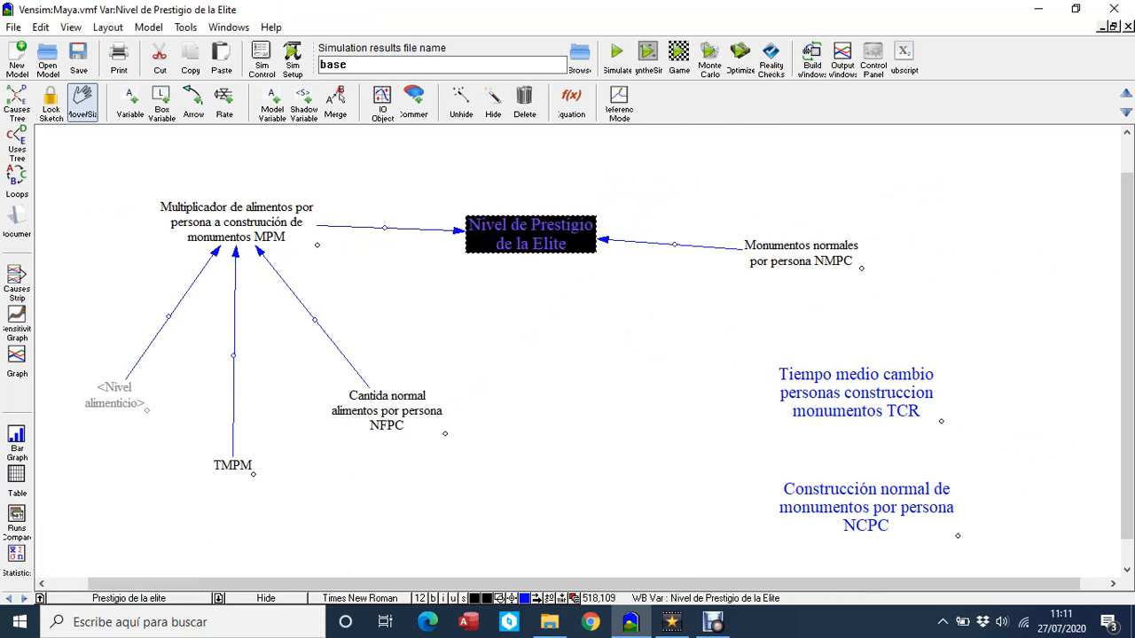
click(16, 217)
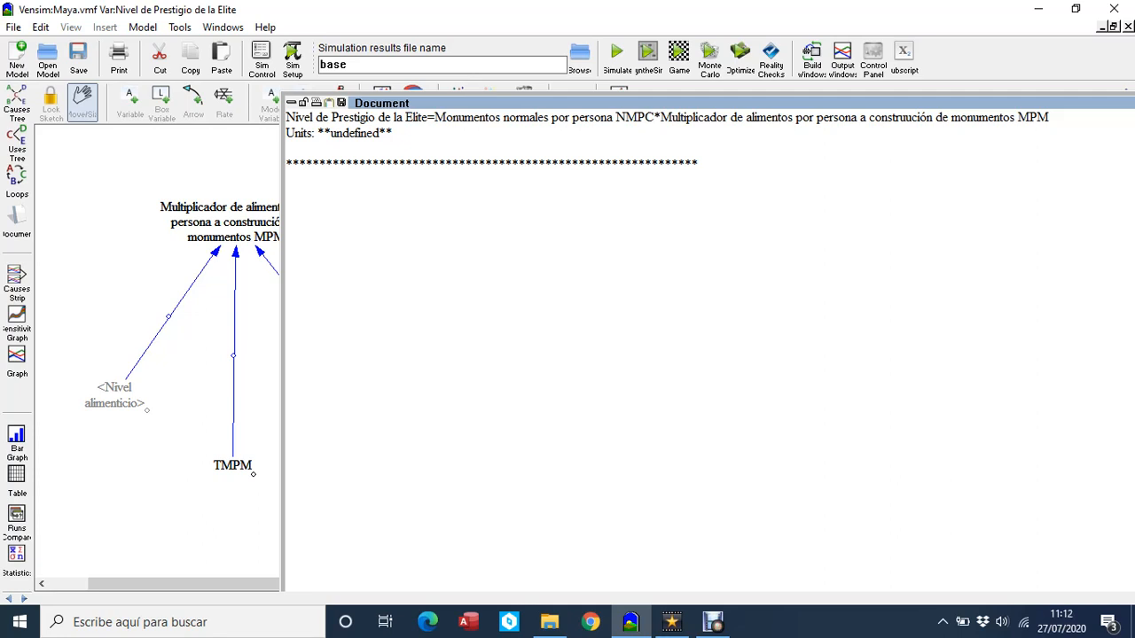
double_click(854, 117)
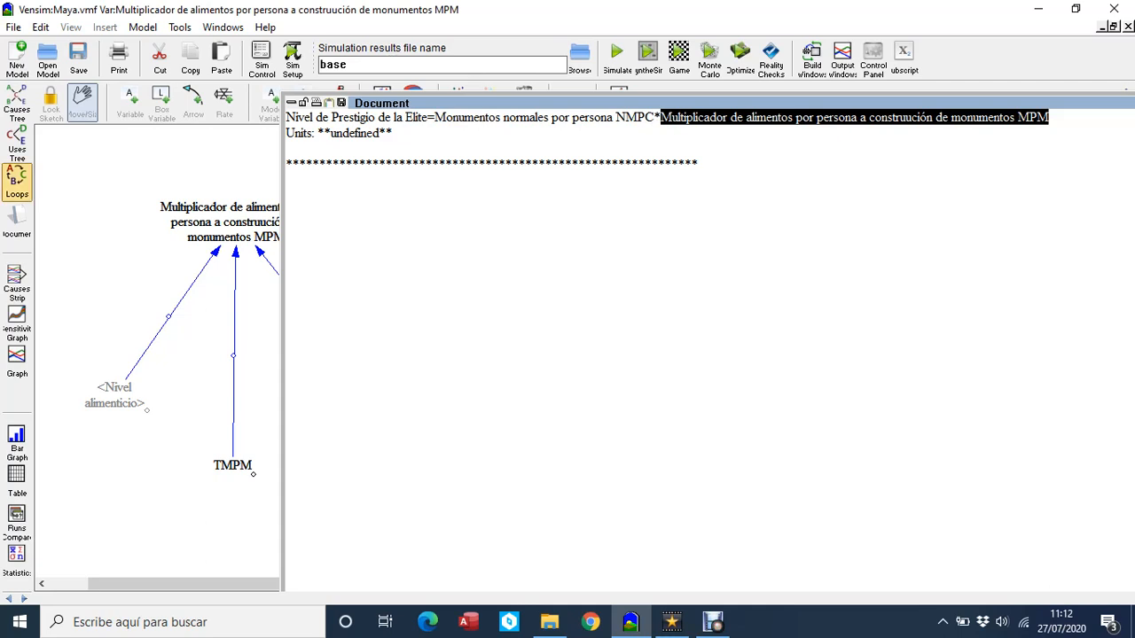
click(17, 220)
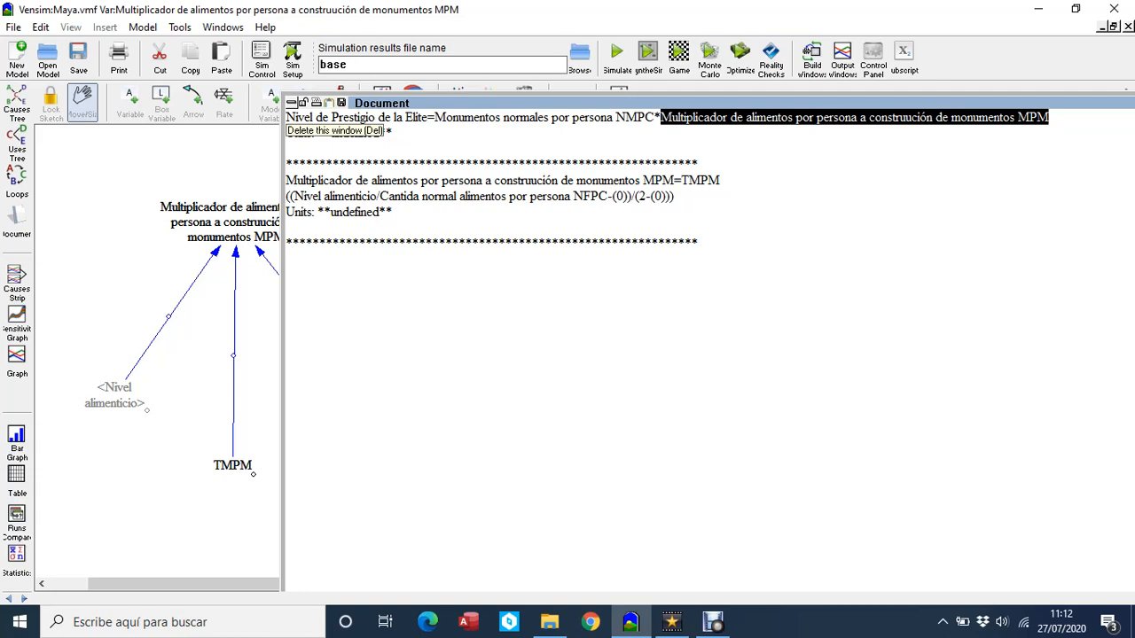
click(291, 103)
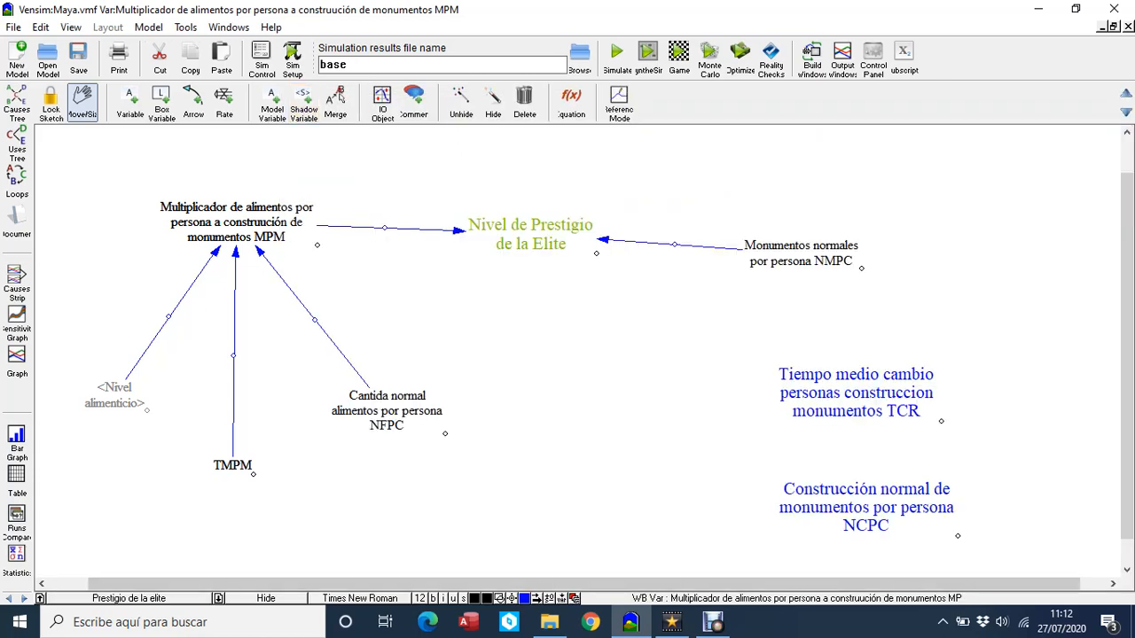
Step: Open the Modelo completo view and generate the equation document with its multiple equation option set to All Vars
click(128, 598)
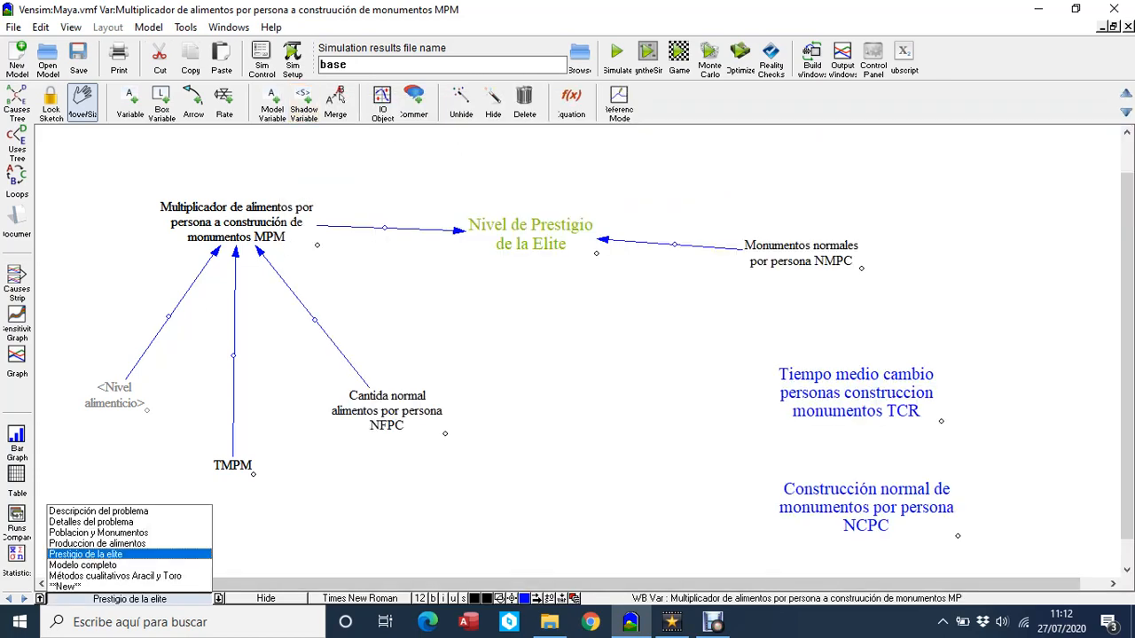
click(82, 565)
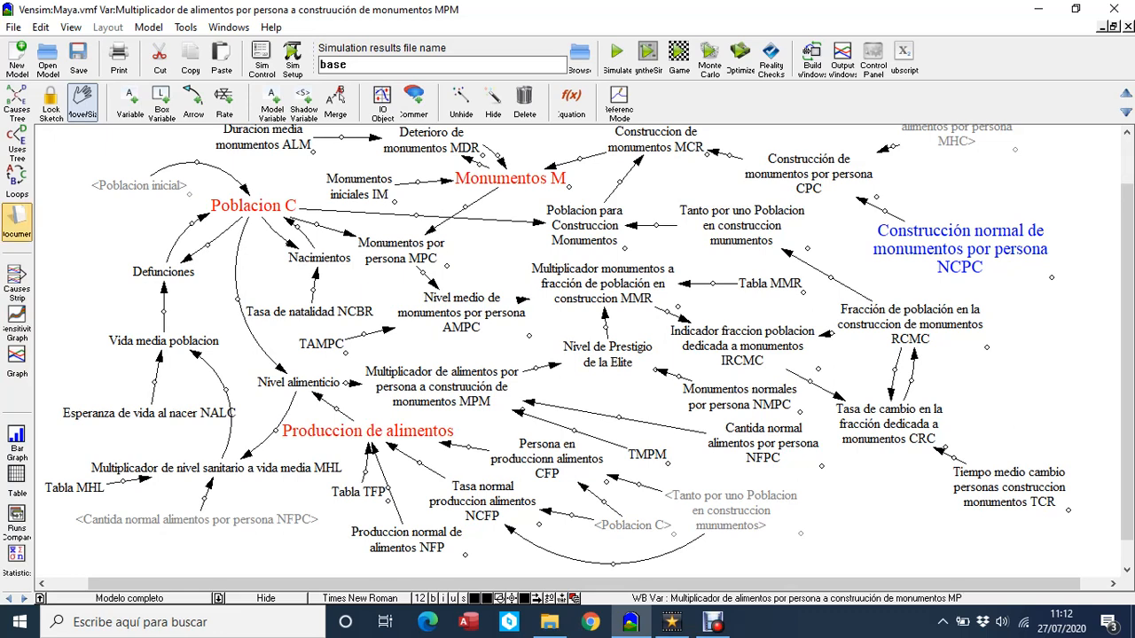
right_click(18, 220)
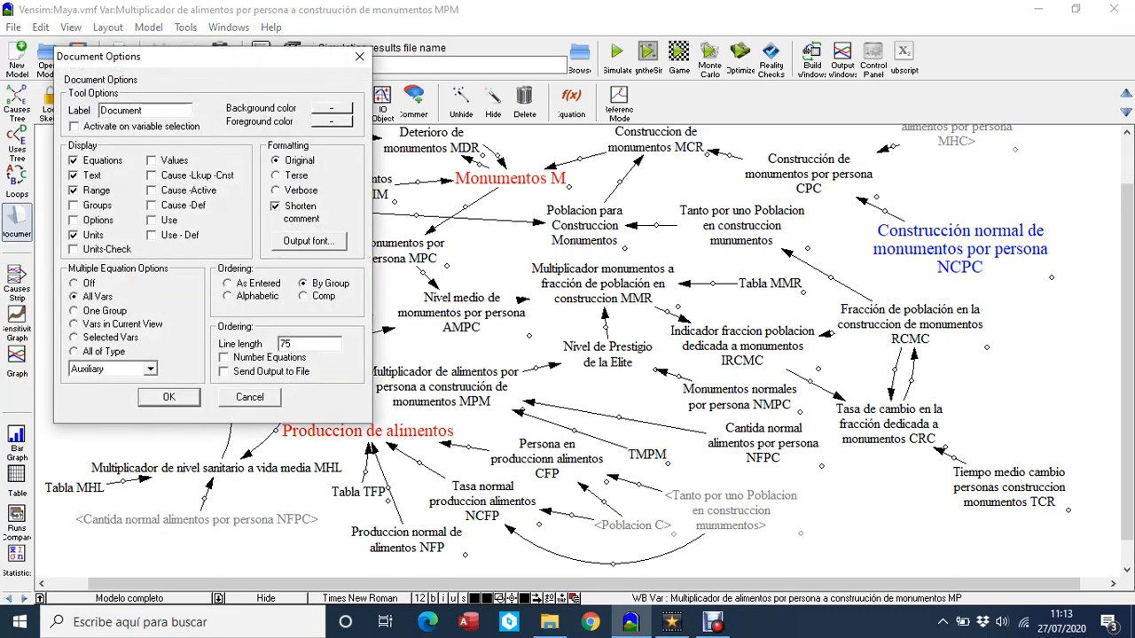
key(Return)
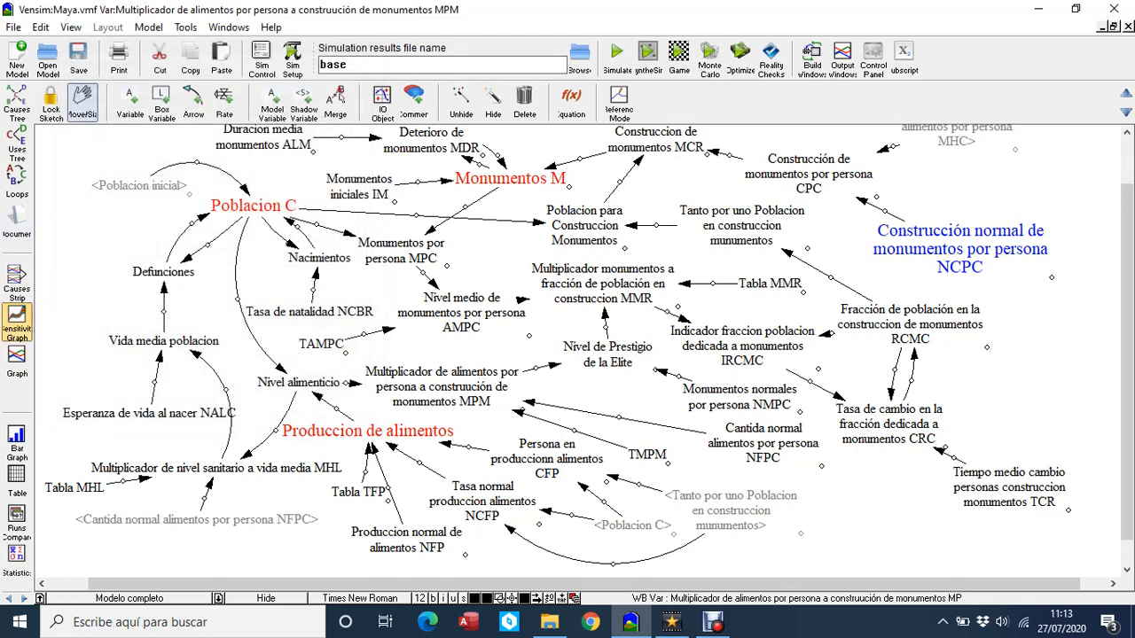
click(17, 220)
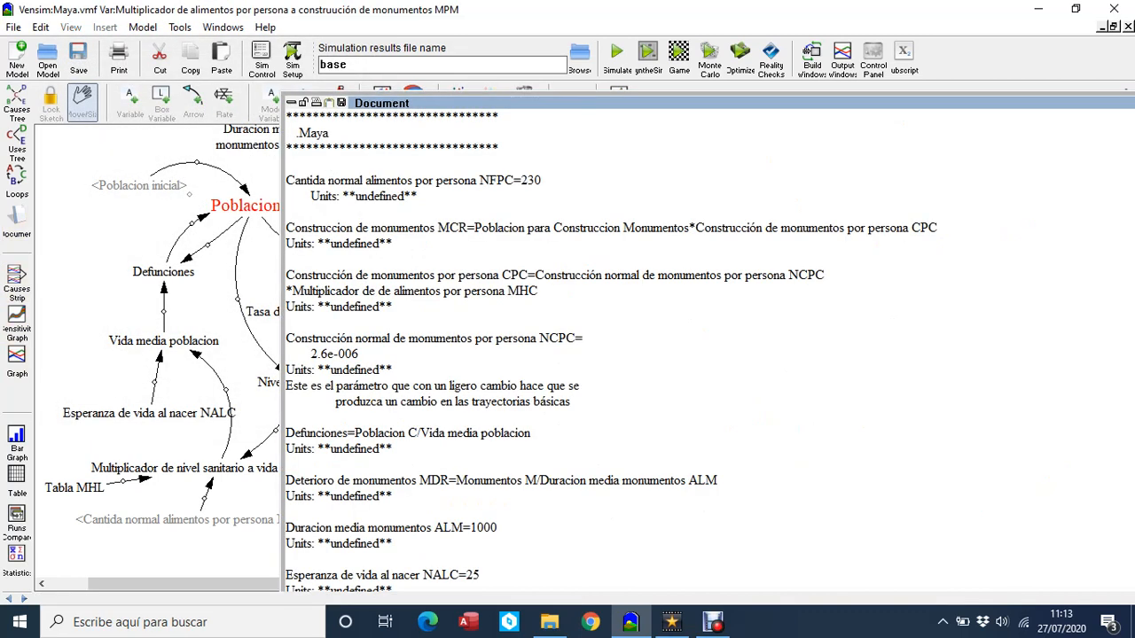
Step: Read through the complete equation listing, from the monument construction equations to the lookup tables, and close the listing
drag(382, 103, 150, 26)
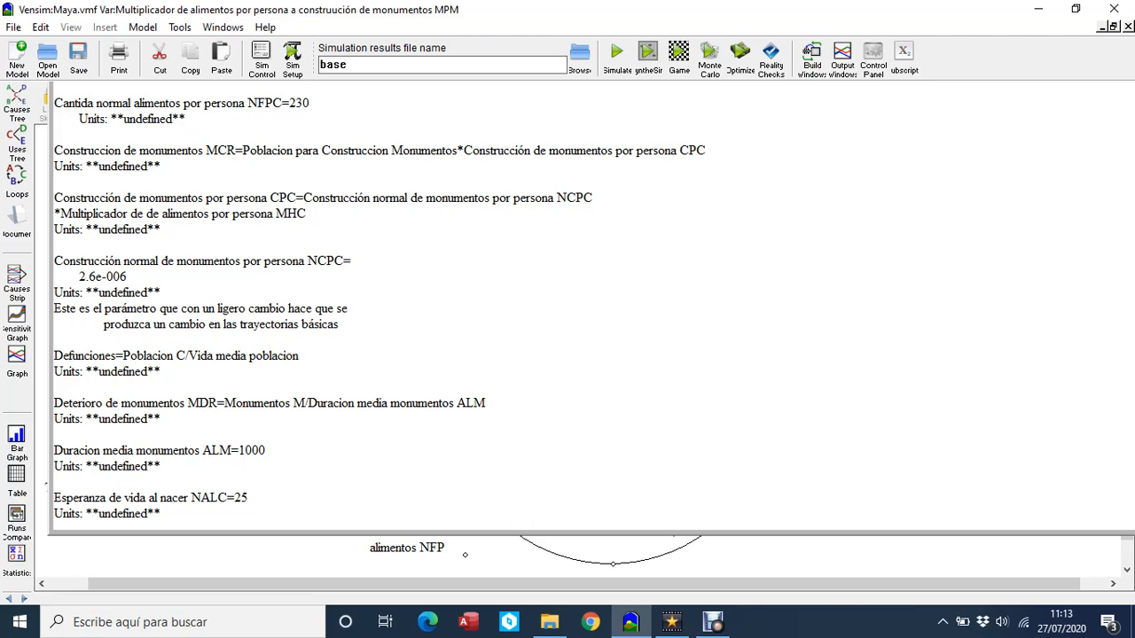
drag(54, 151, 338, 324)
click(338, 325)
scroll(372, 311, down, 3)
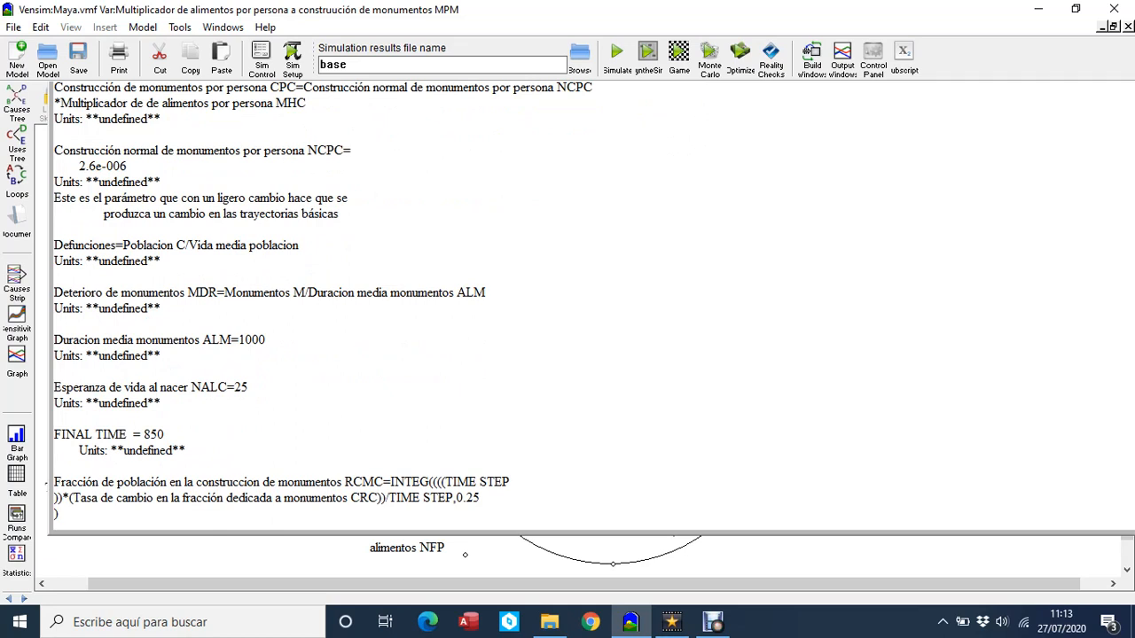
scroll(323, 301, down, 1)
scroll(323, 302, down, 1)
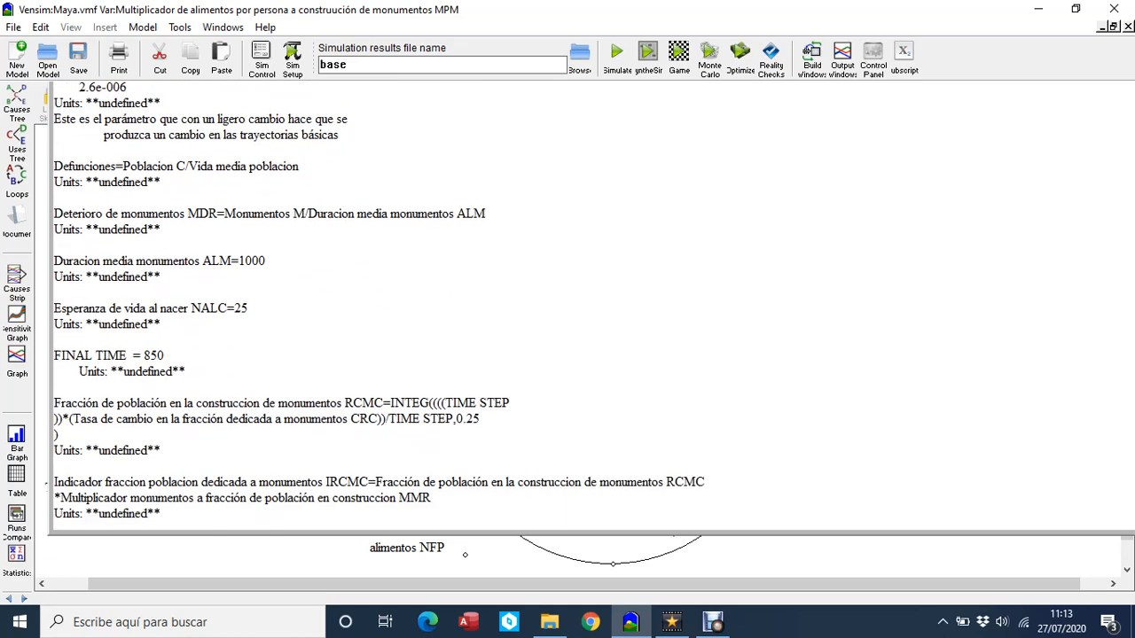
scroll(380, 301, down, 1)
scroll(380, 302, down, 1)
scroll(379, 302, down, 4)
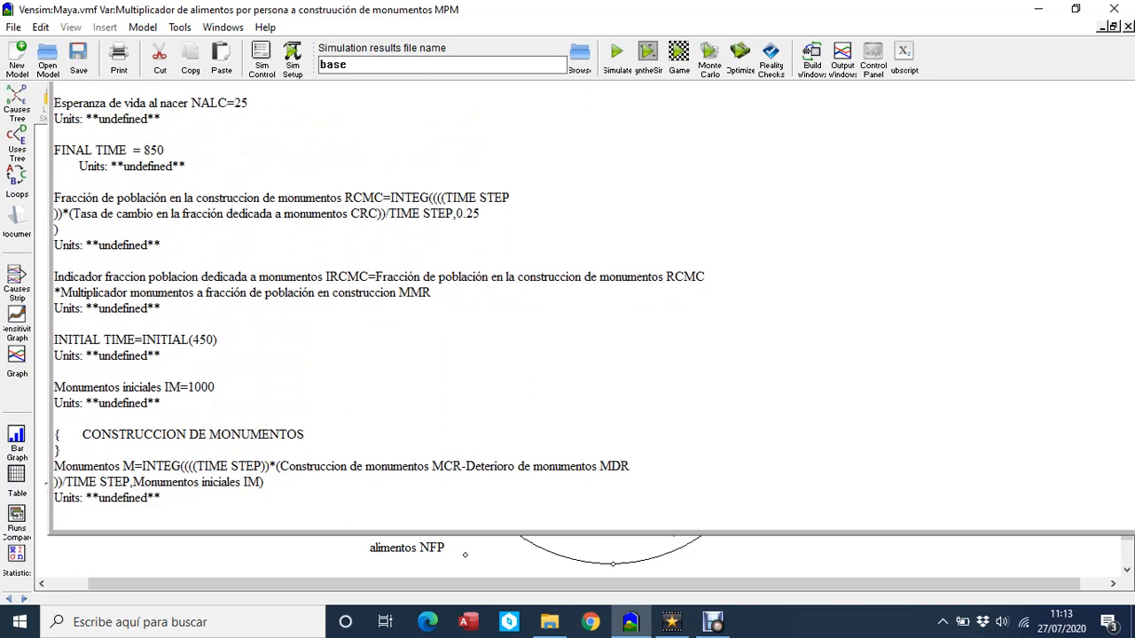
scroll(380, 302, down, 1)
scroll(380, 302, down, 1)
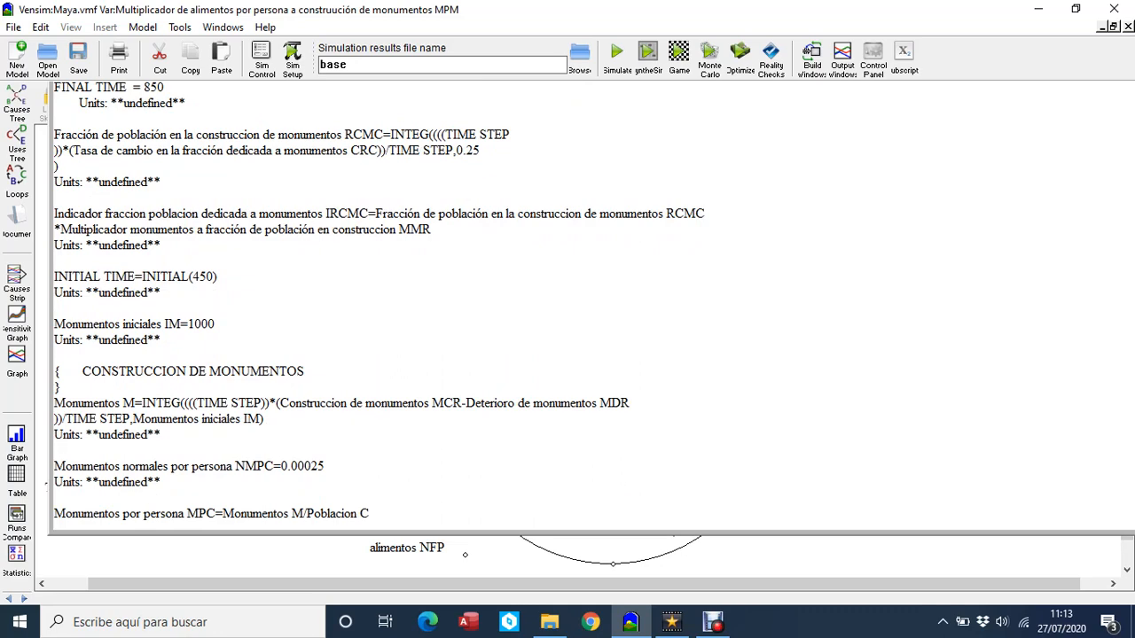
scroll(388, 306, down, 1)
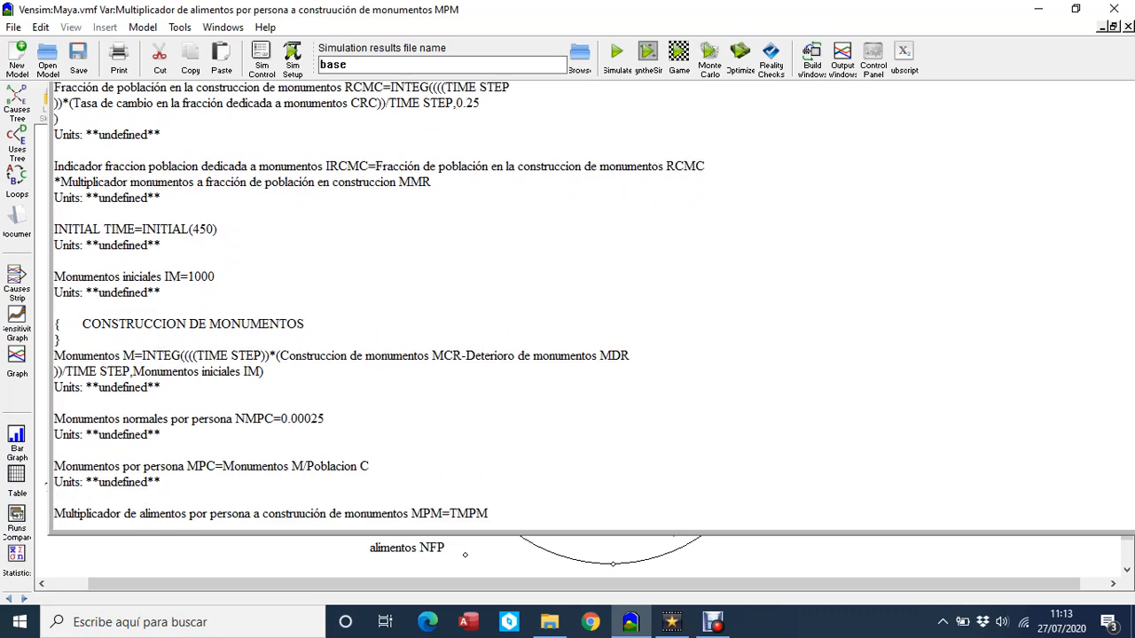
scroll(388, 306, down, 3)
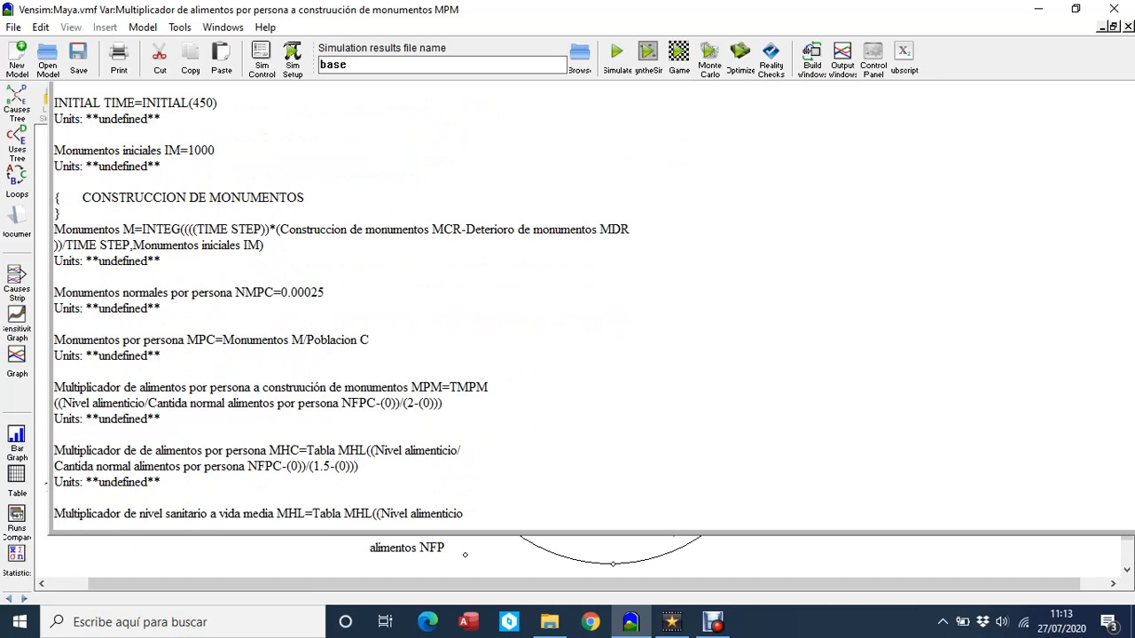
scroll(387, 306, down, 2)
scroll(387, 305, down, 1)
scroll(388, 306, down, 2)
scroll(387, 306, down, 4)
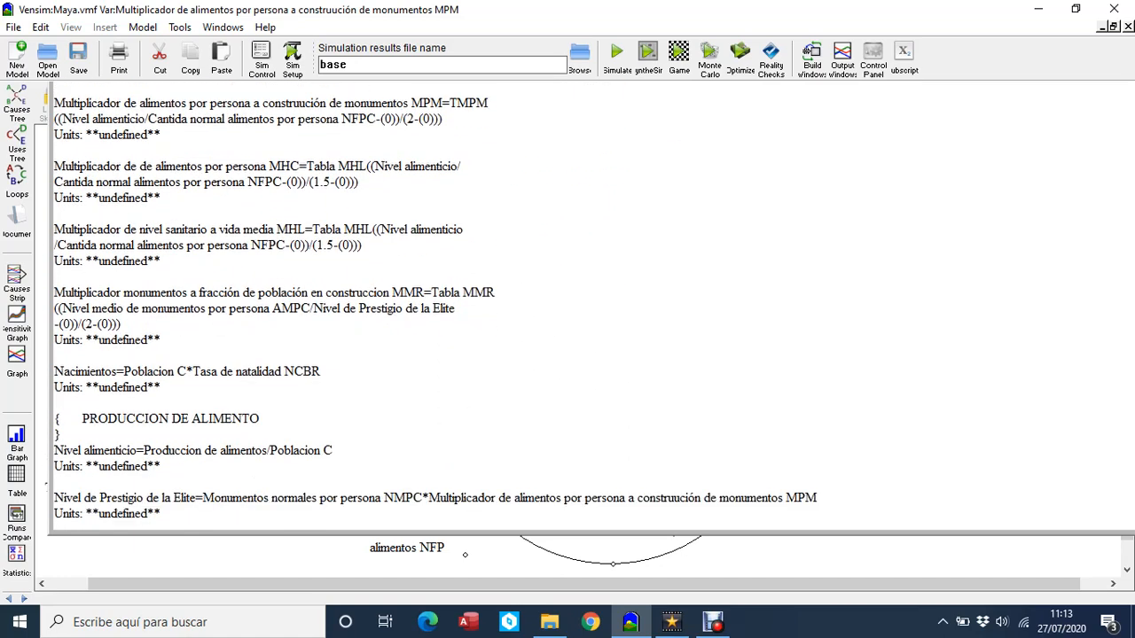
scroll(435, 302, down, 3)
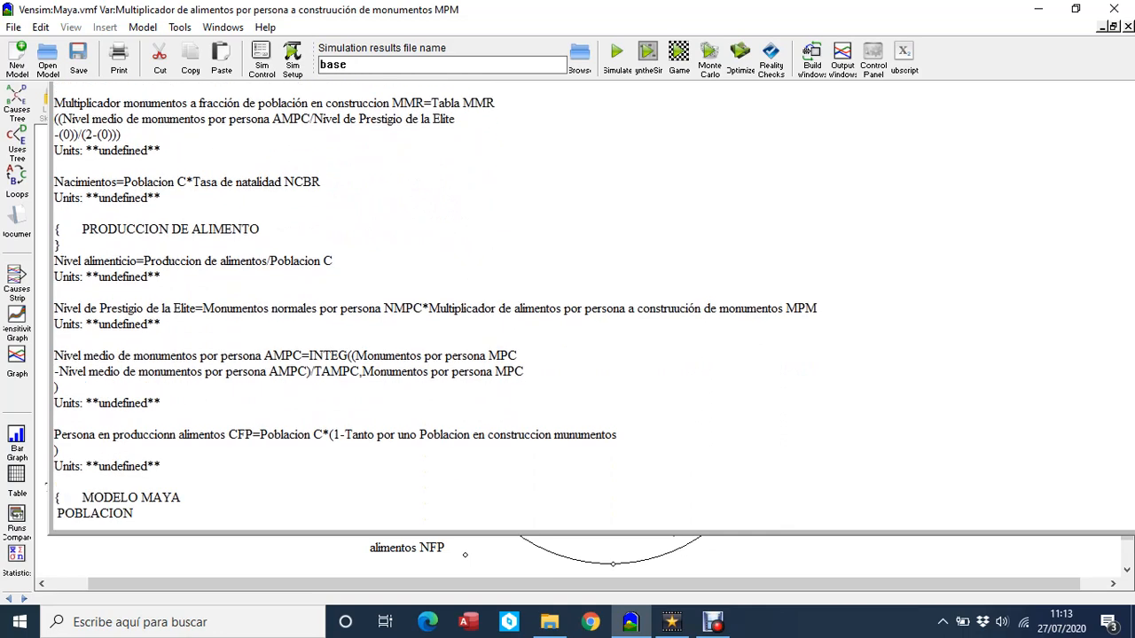
scroll(435, 301, down, 6)
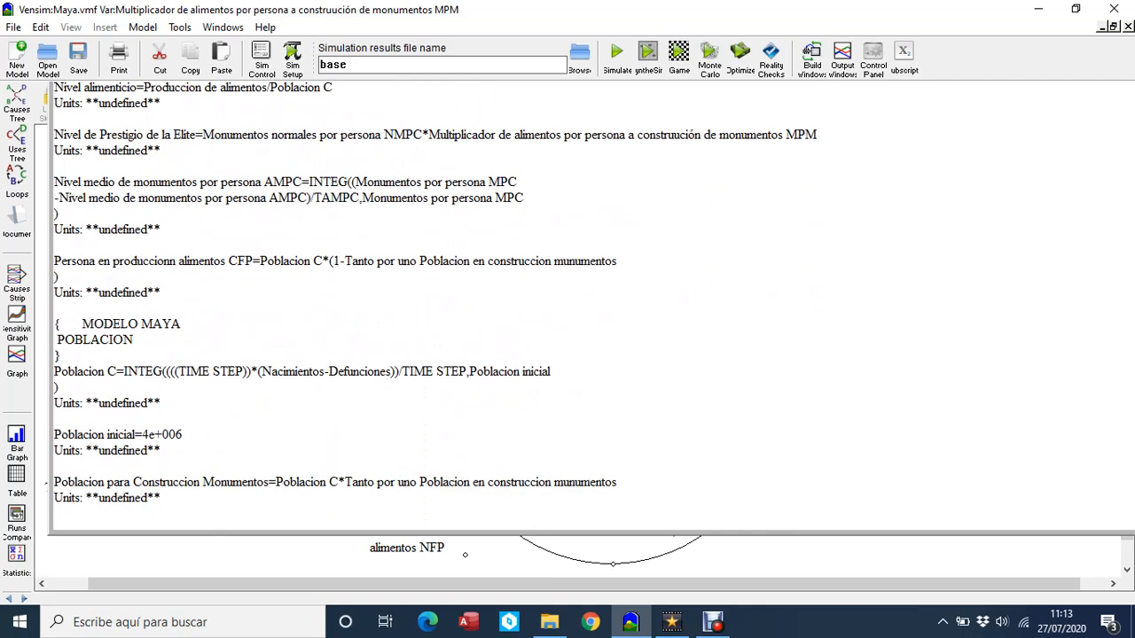
scroll(347, 302, down, 5)
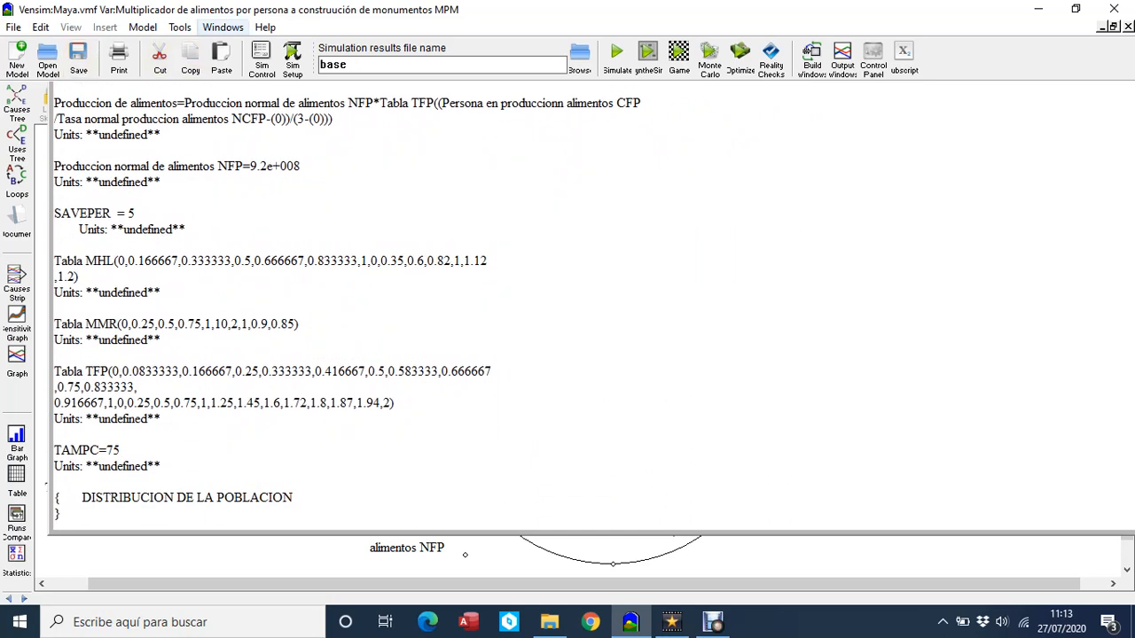
click(223, 27)
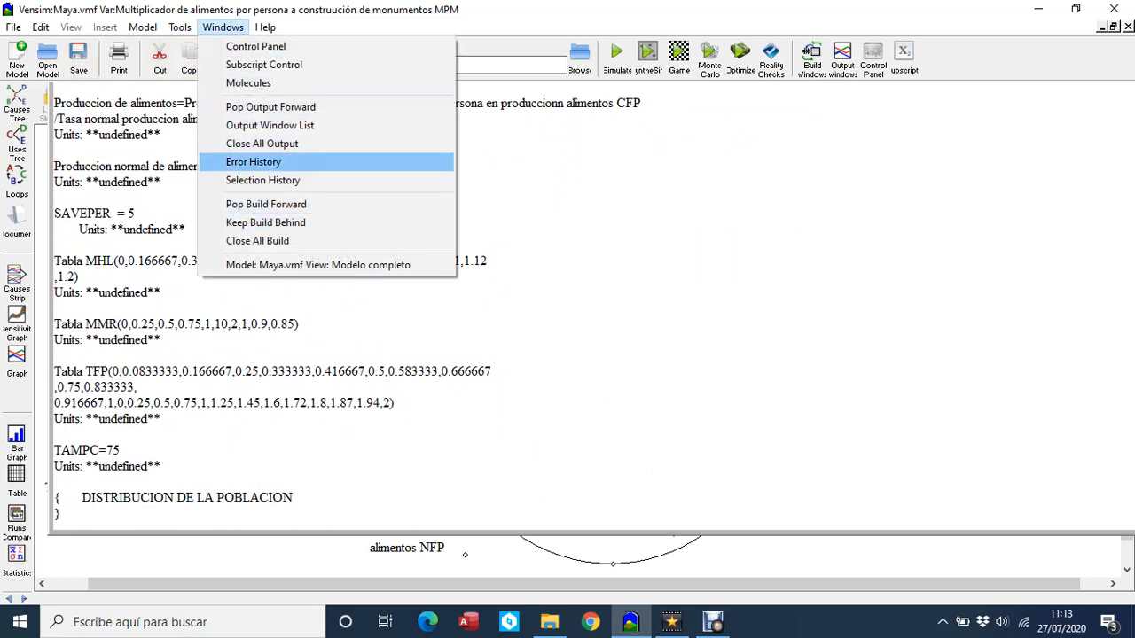
key(Return)
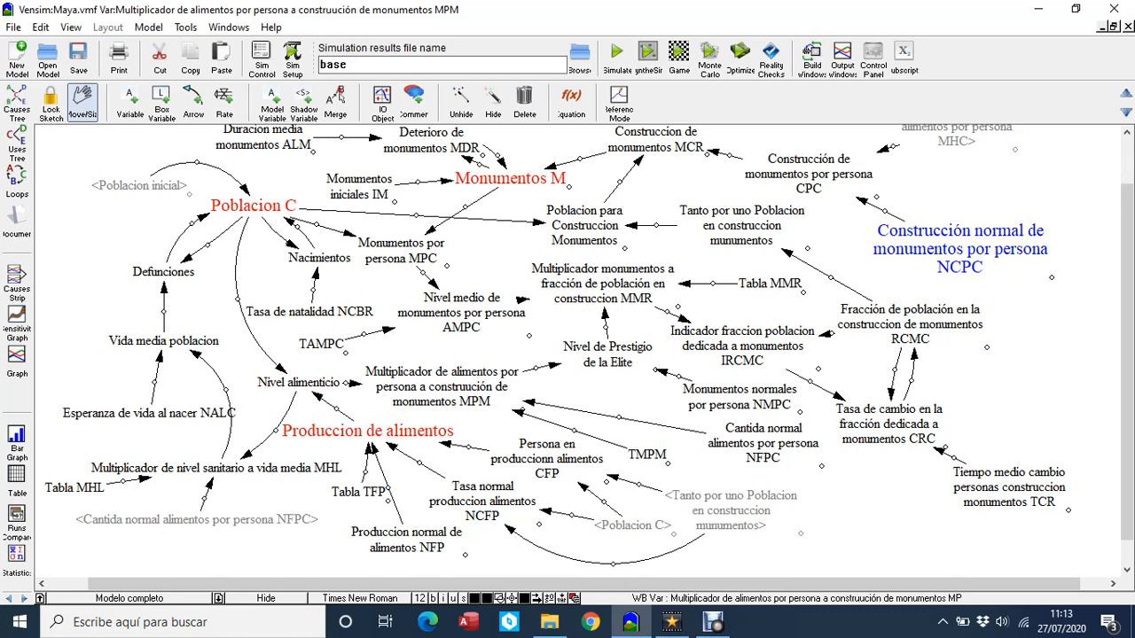
Step: Display the Métodos cualitativos view with the reference book cover, and return to the Modelo completo view
click(130, 598)
click(115, 576)
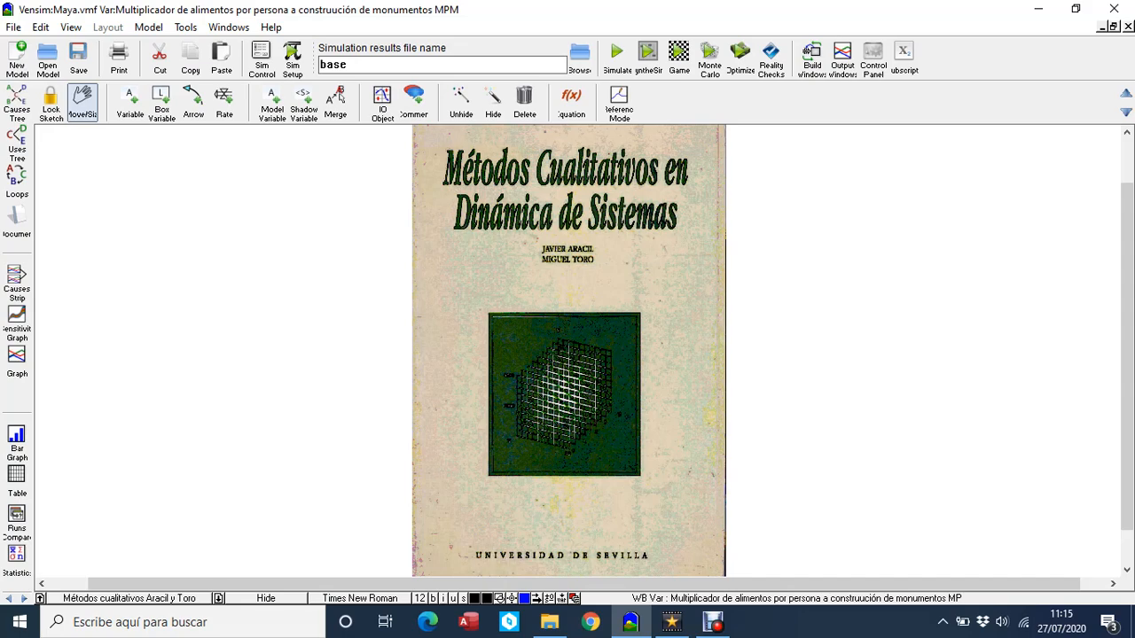
click(129, 598)
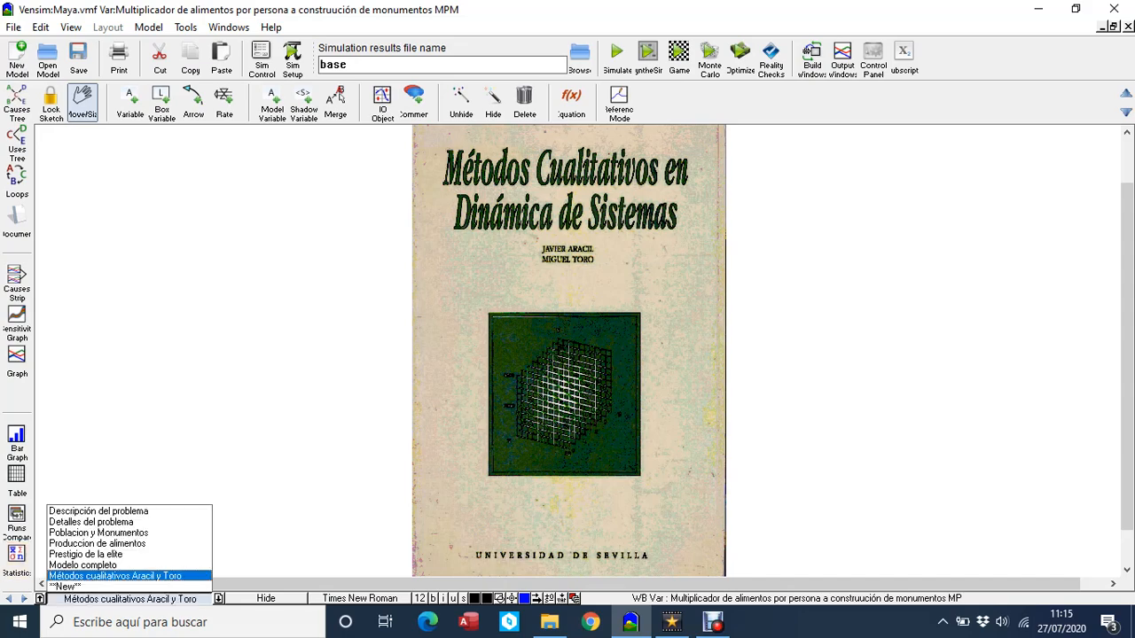
click(83, 566)
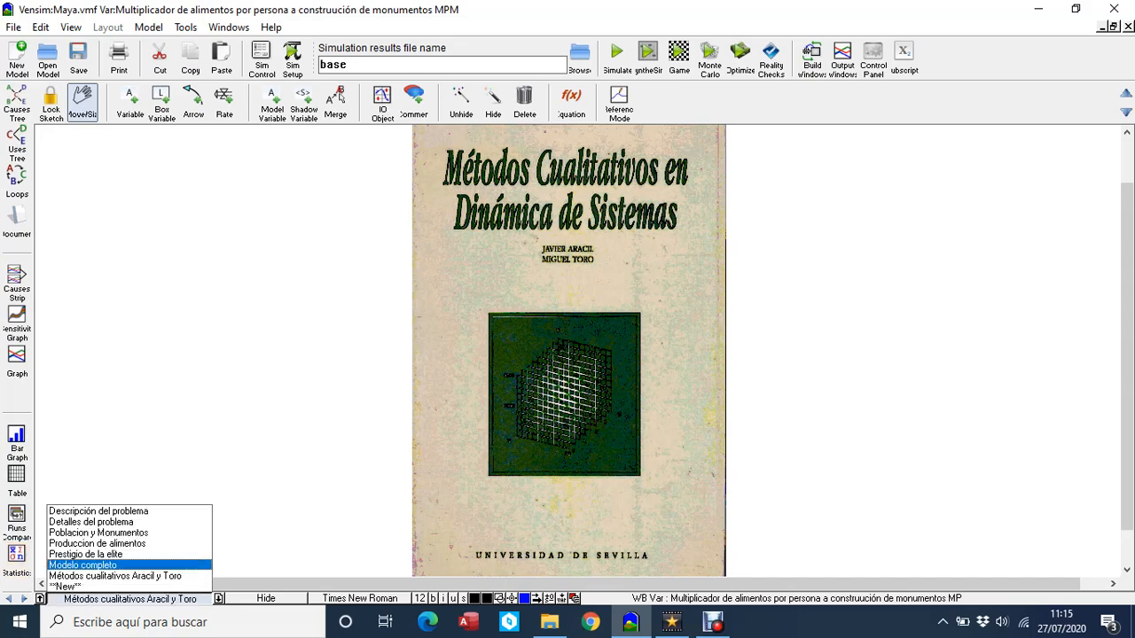
Step: Simulate the model, overwriting the existing base dataset, and close the simulation output window
click(617, 55)
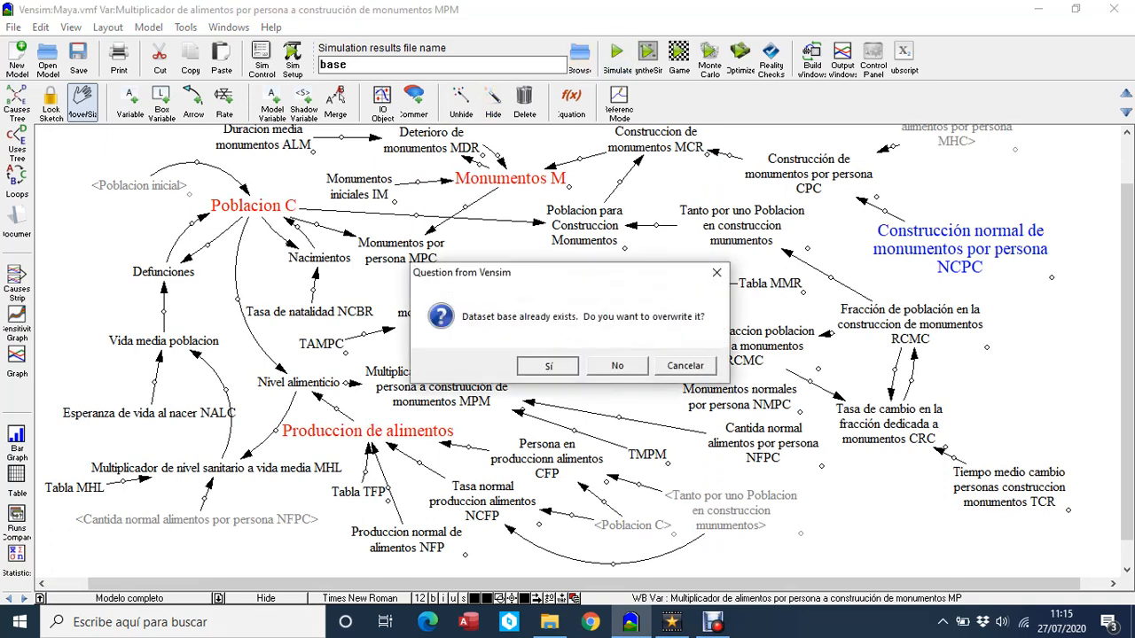
click(549, 365)
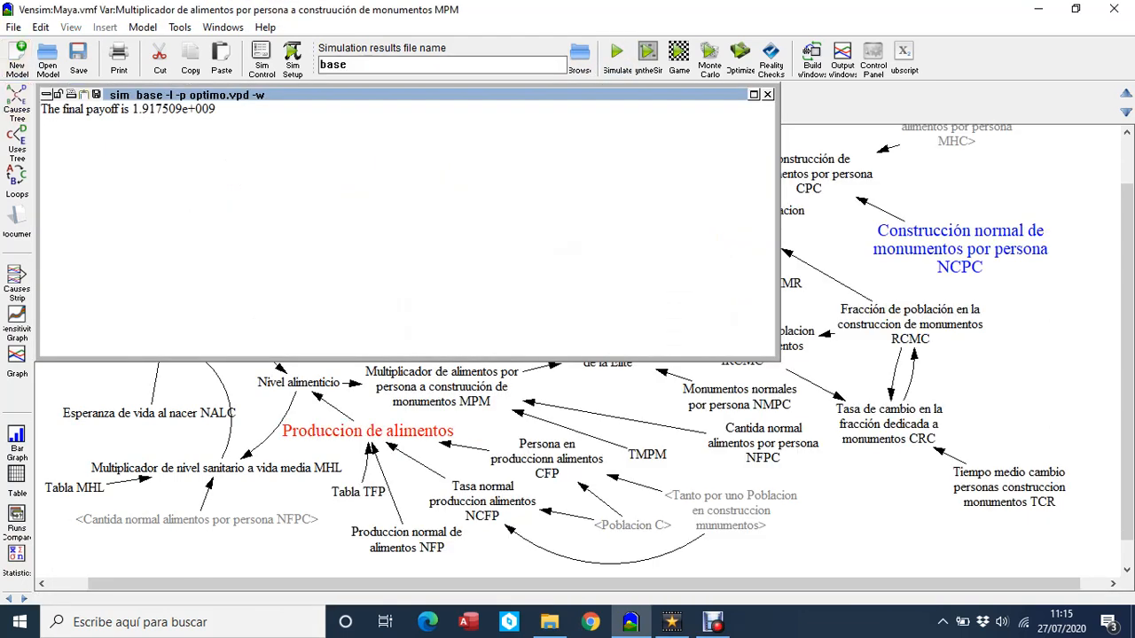
click(46, 94)
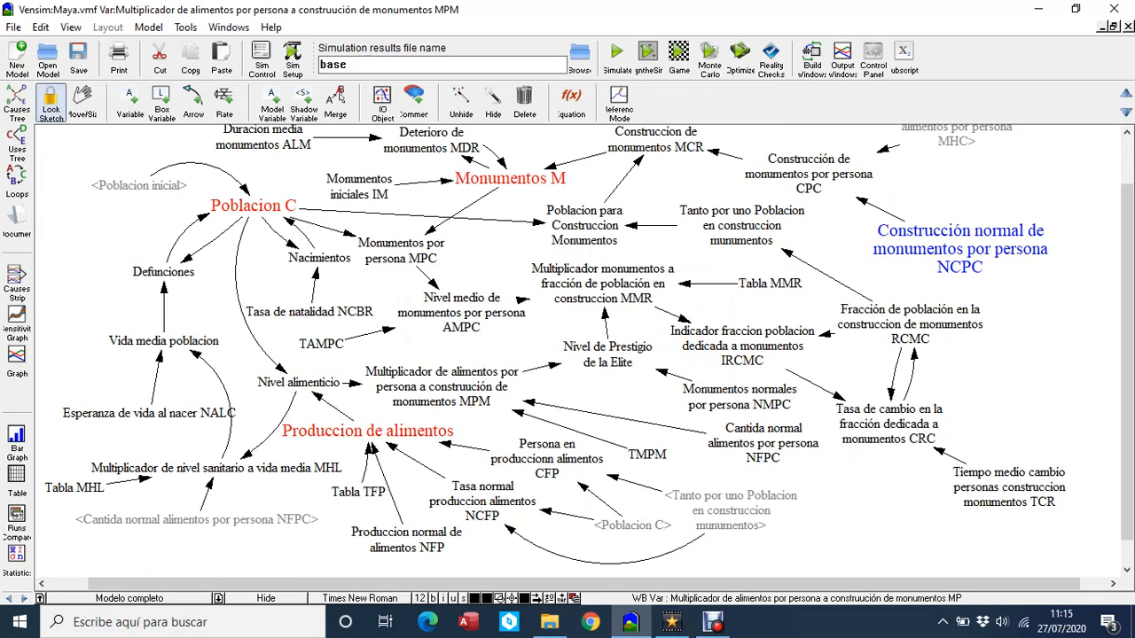
Step: Check which datasets are loaded in the Control Panel, and graph Poblacion C for the base run
click(874, 60)
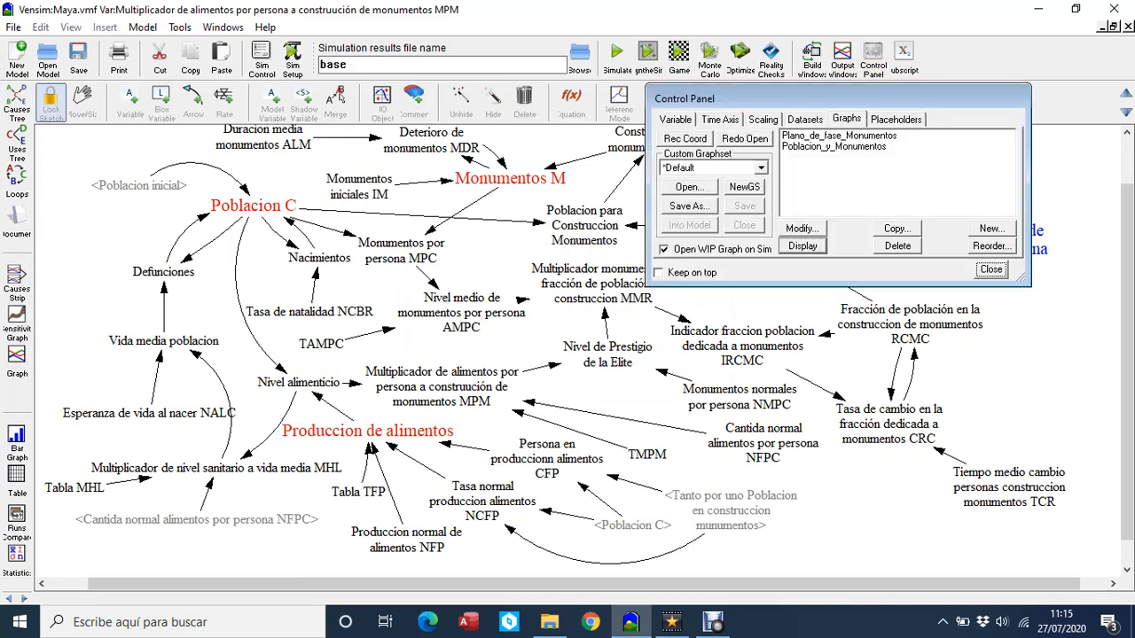
click(805, 118)
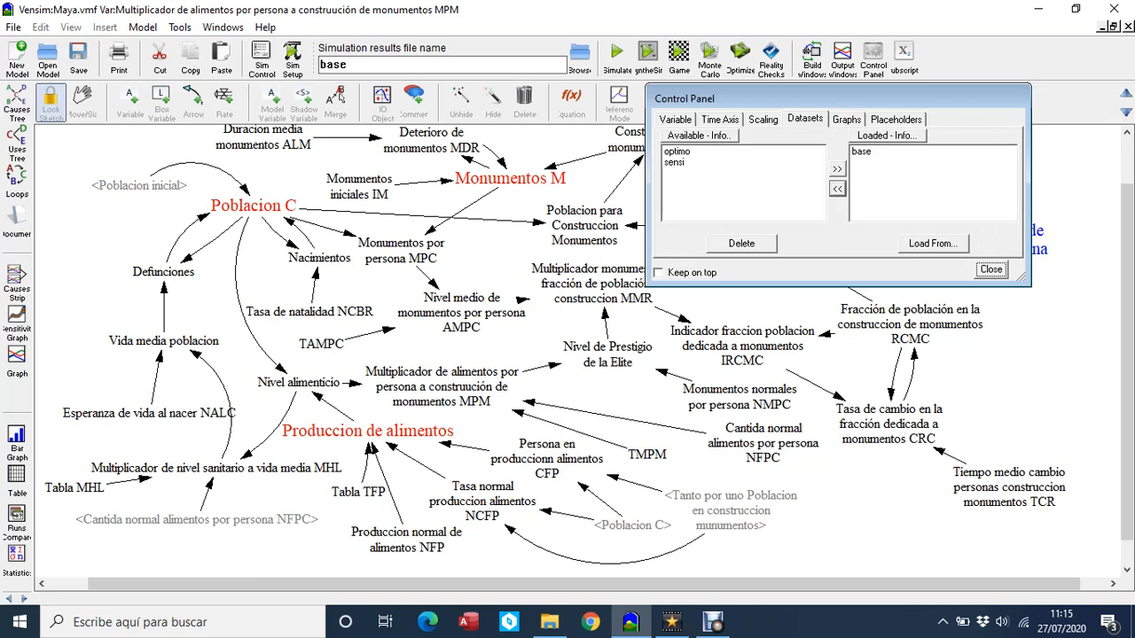
click(990, 269)
click(253, 205)
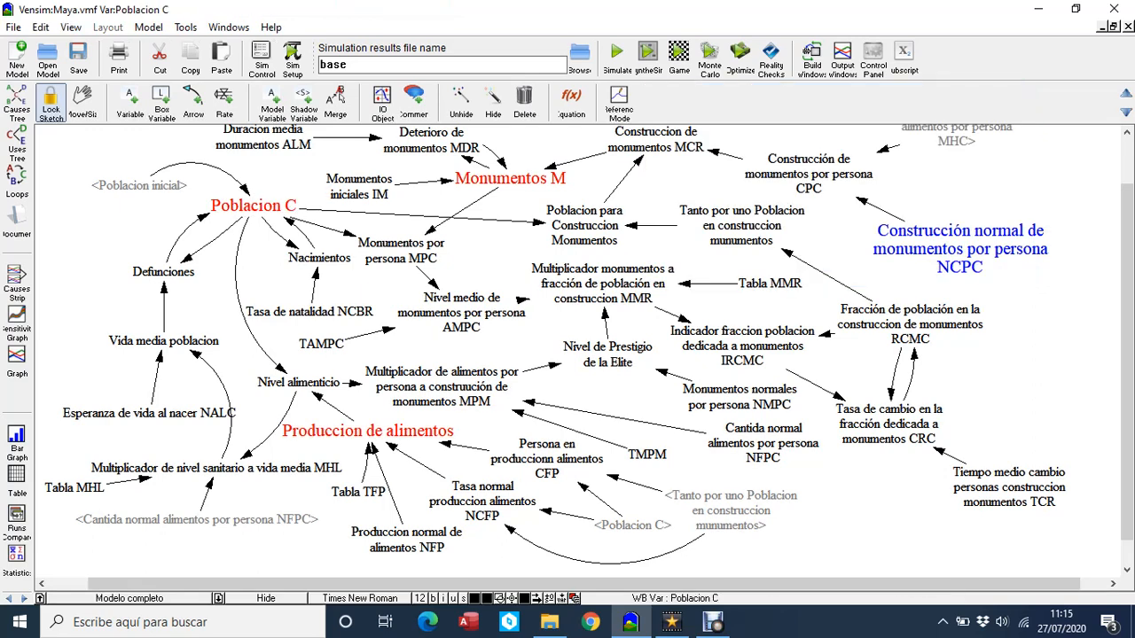
click(17, 359)
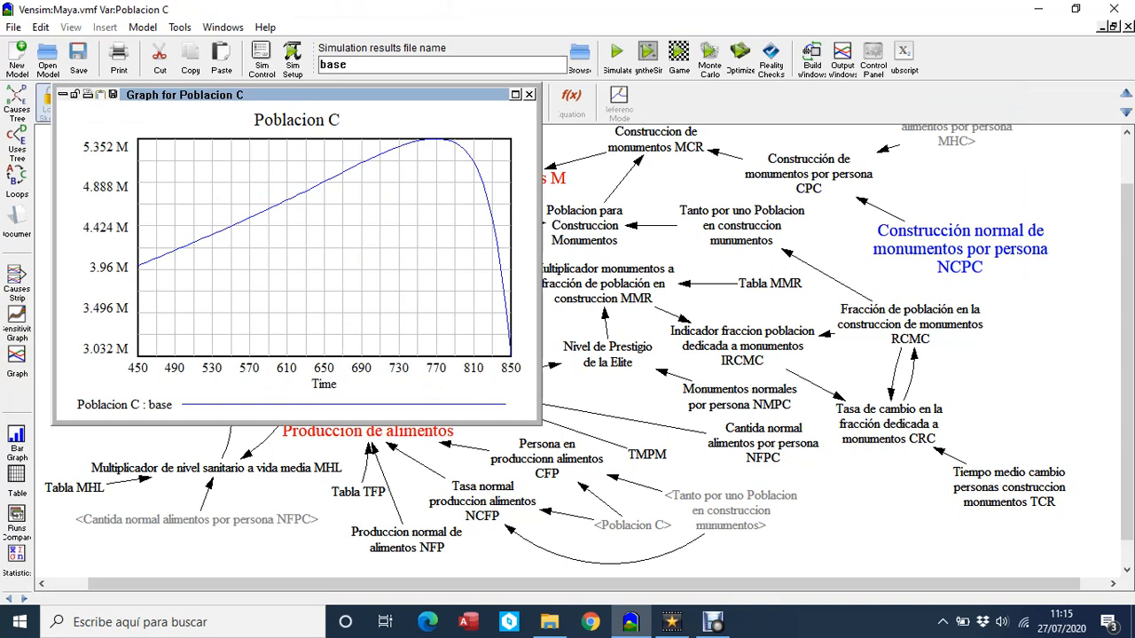